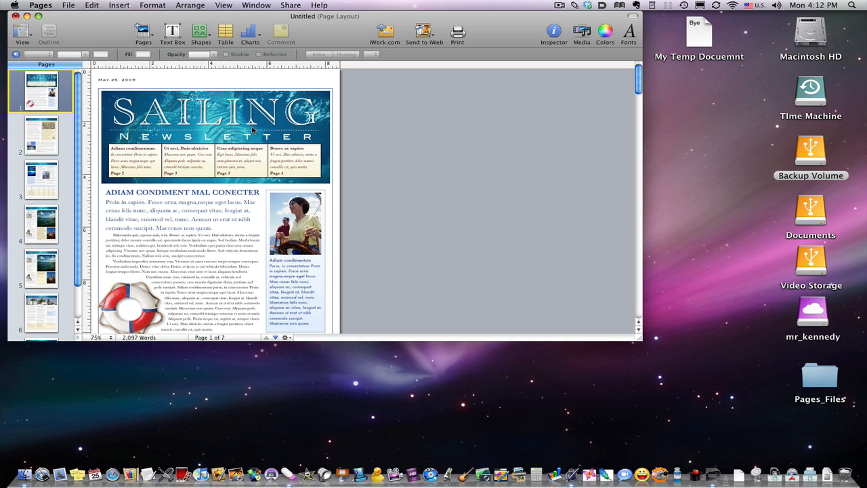
- Close the newsletter without saving and create a new document from the Modern Photographer Resume template
click(15, 16)
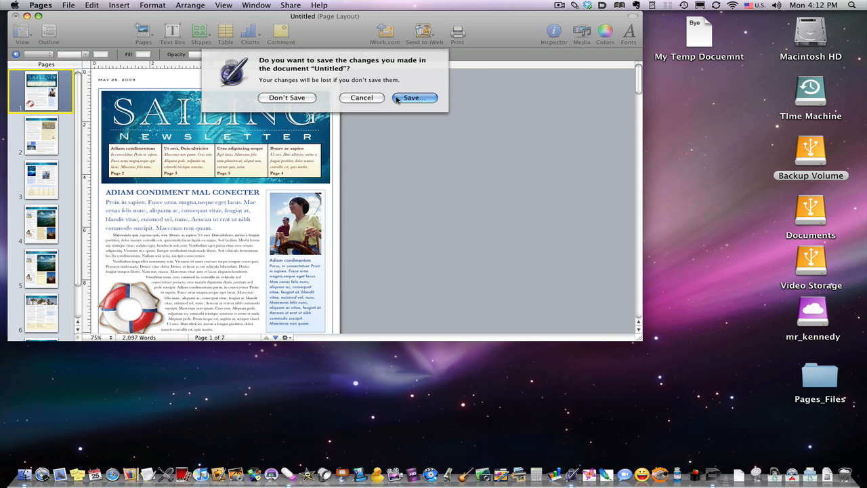
click(285, 98)
click(68, 5)
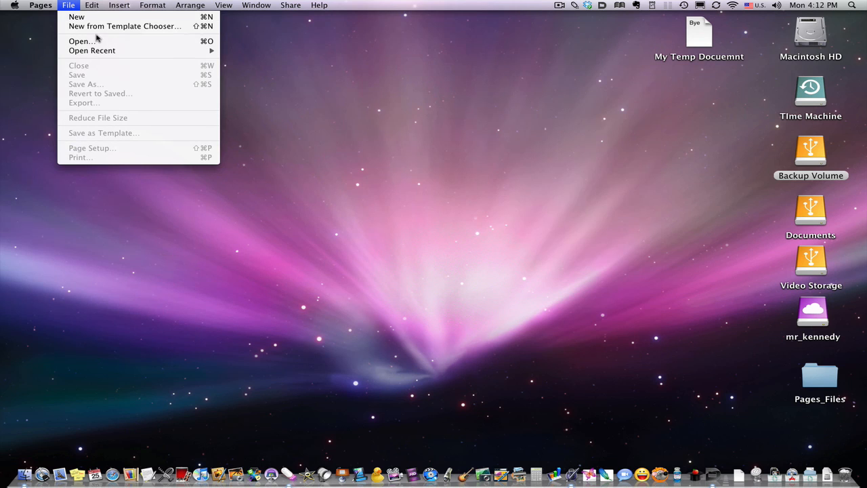
click(98, 26)
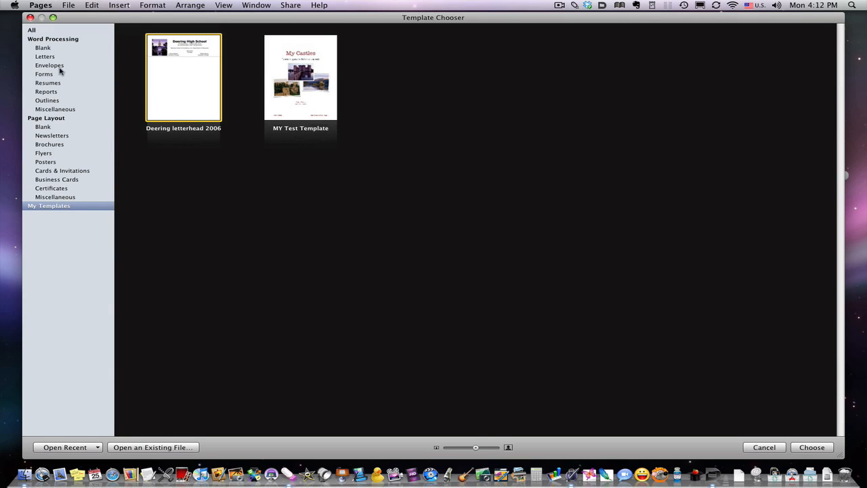
click(47, 84)
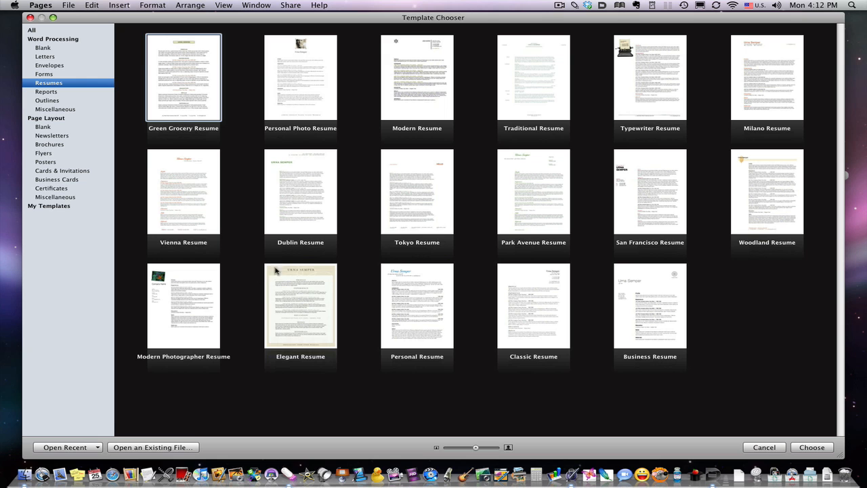
click(182, 315)
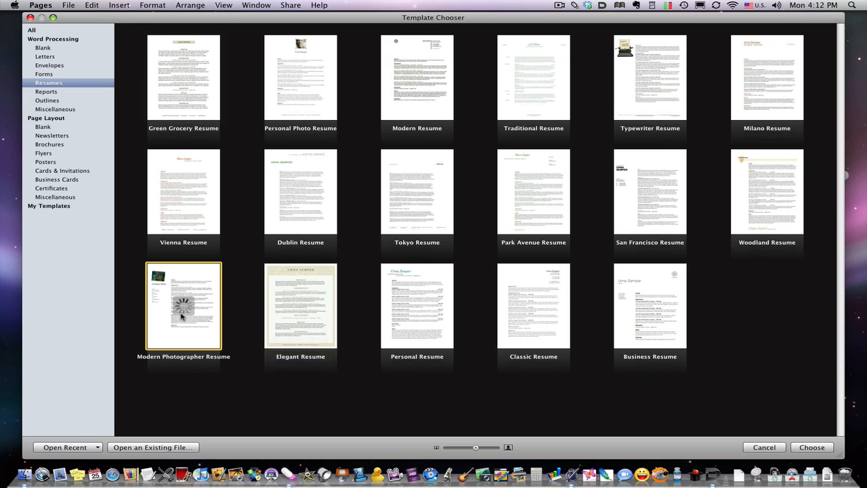
double_click(182, 316)
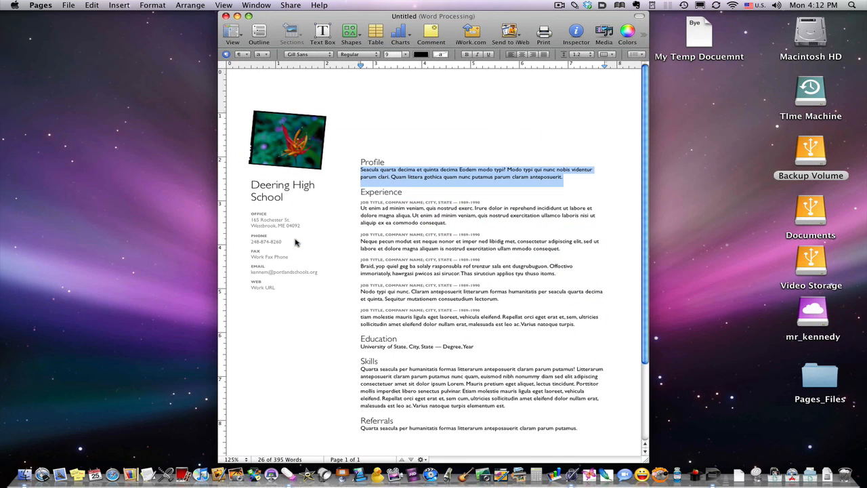
- Shift the resume document window over so more of the desktop is free beside it
click(334, 201)
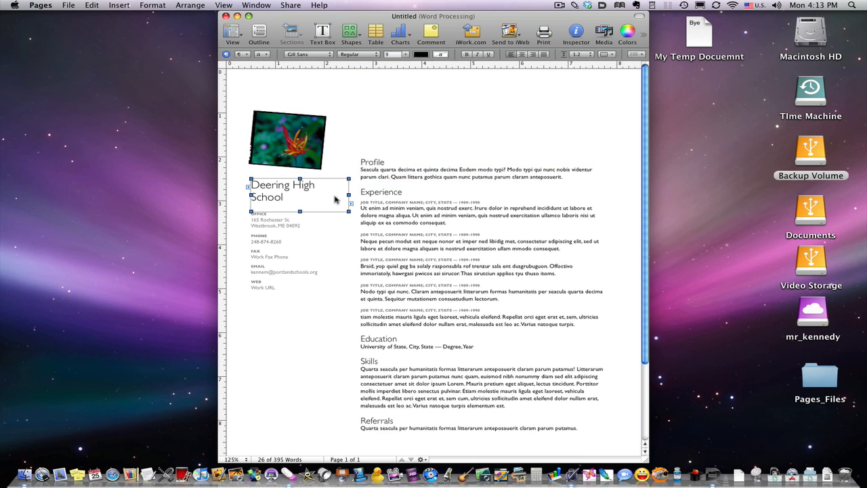
drag(433, 13, 335, 6)
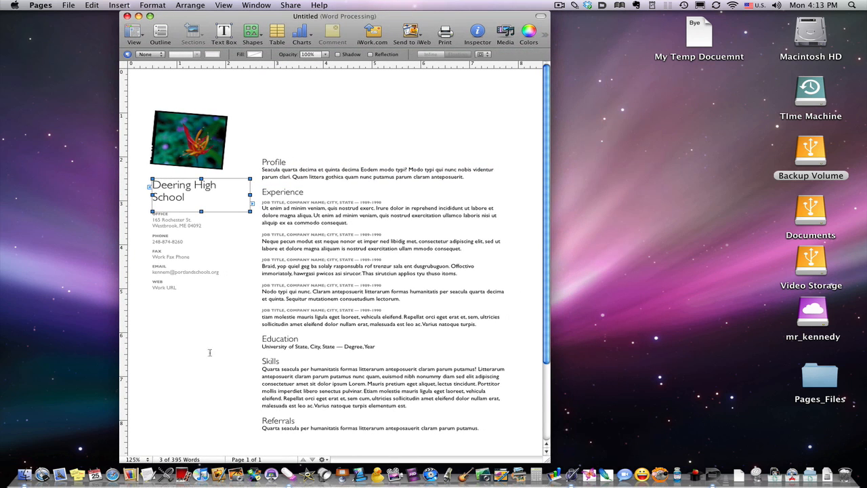
scroll(507, 344, down, 3)
scroll(474, 339, up, 3)
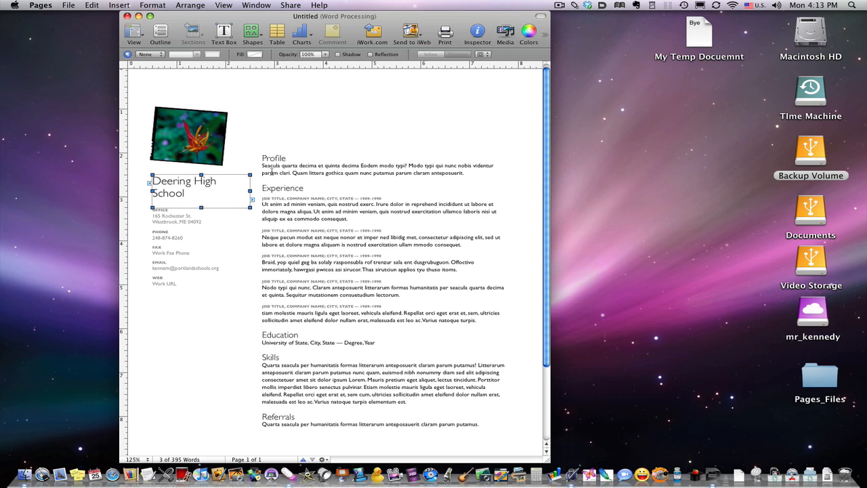
- Examine how the template's placeholder paragraphs under Profile and Experience are selected as whole blocks
click(247, 256)
click(382, 126)
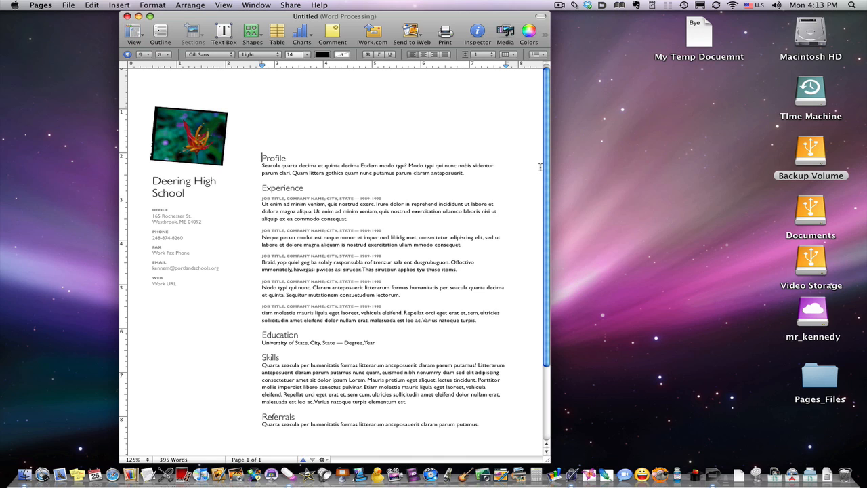
triple_click(418, 287)
triple_click(408, 237)
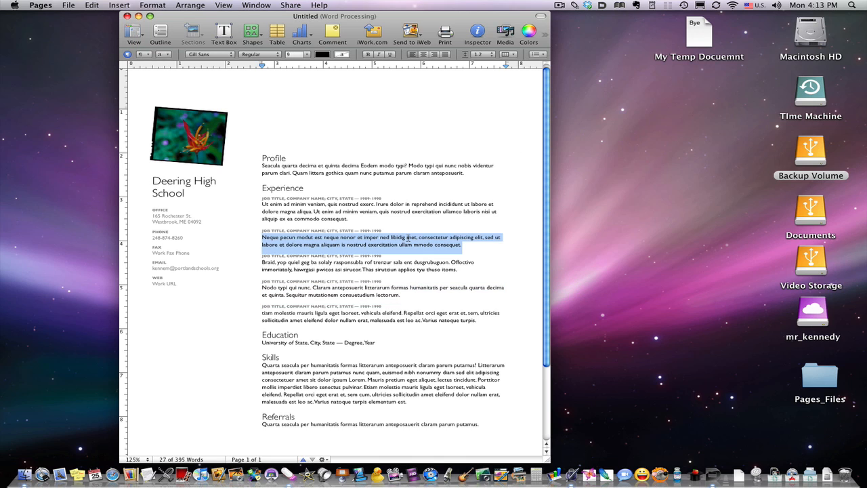
click(355, 188)
triple_click(304, 178)
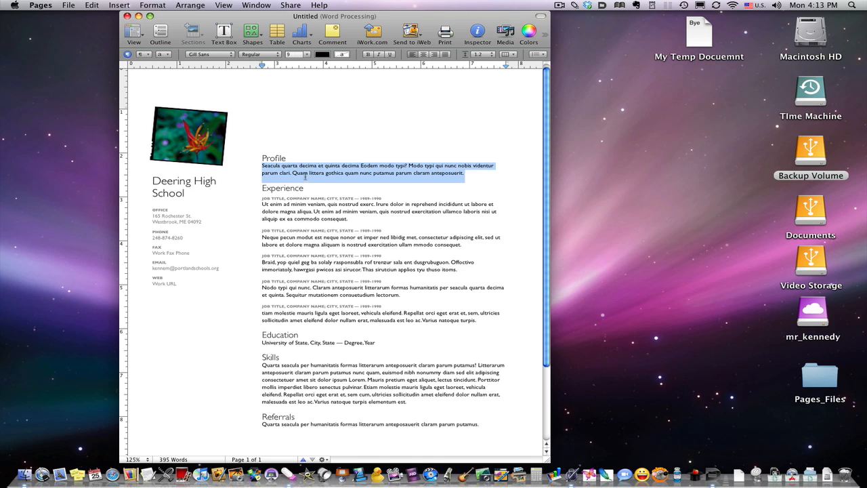
triple_click(300, 290)
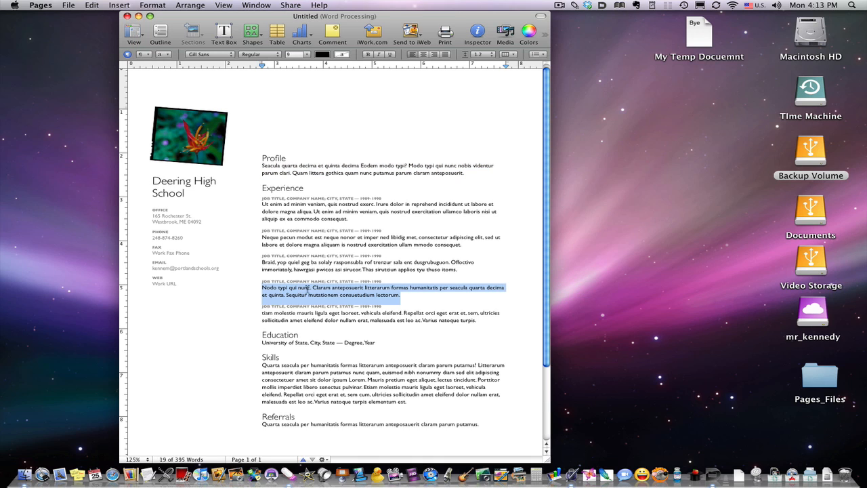
- Replace the placeholder paragraph under Profile with "Start Typing."
triple_click(334, 174)
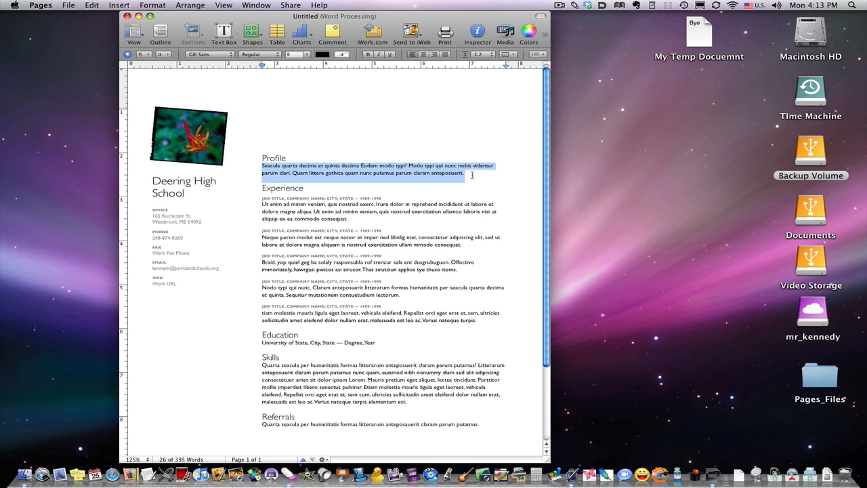
key(BackSpace)
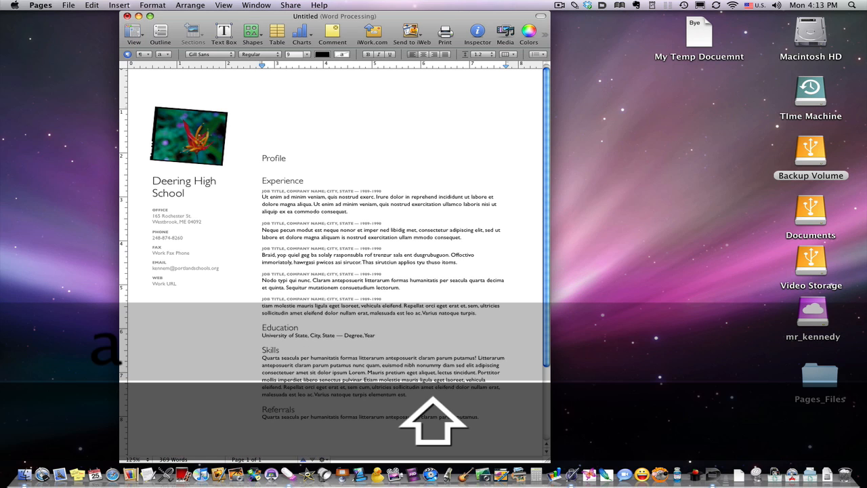
text(Starti)
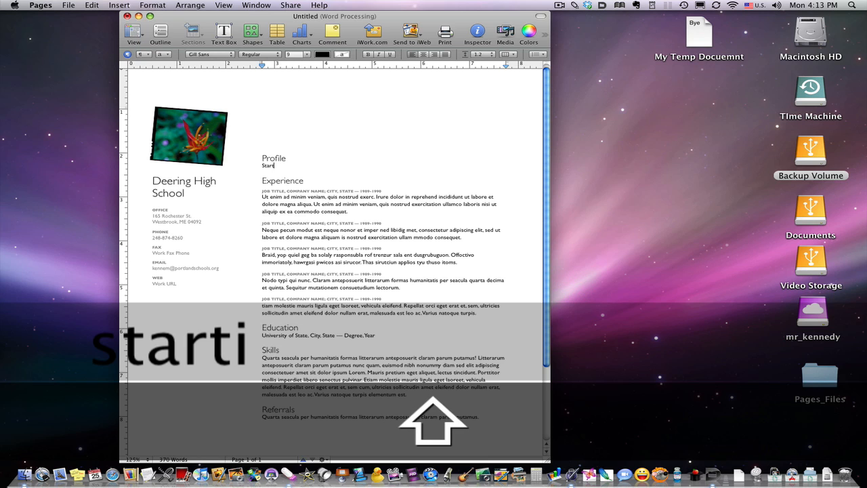
key(BackSpace)
text(Typing.)
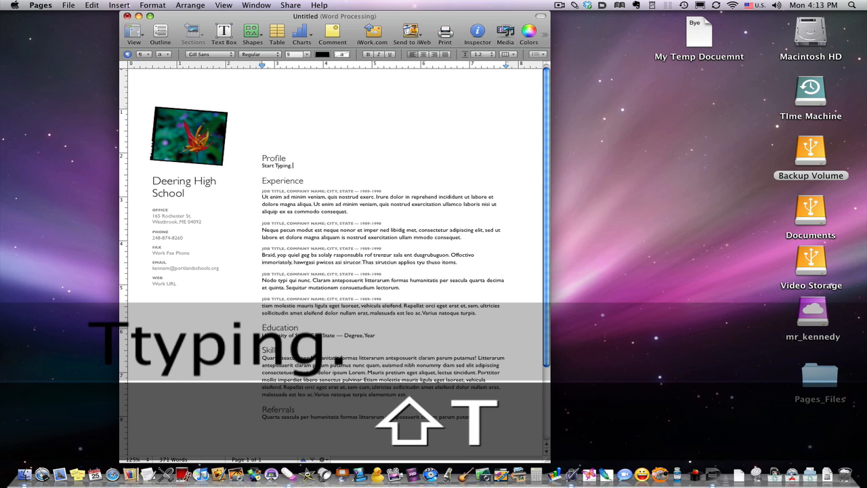
- Replace the first job's placeholder description under Experience with "I'll place my text here."
triple_click(282, 215)
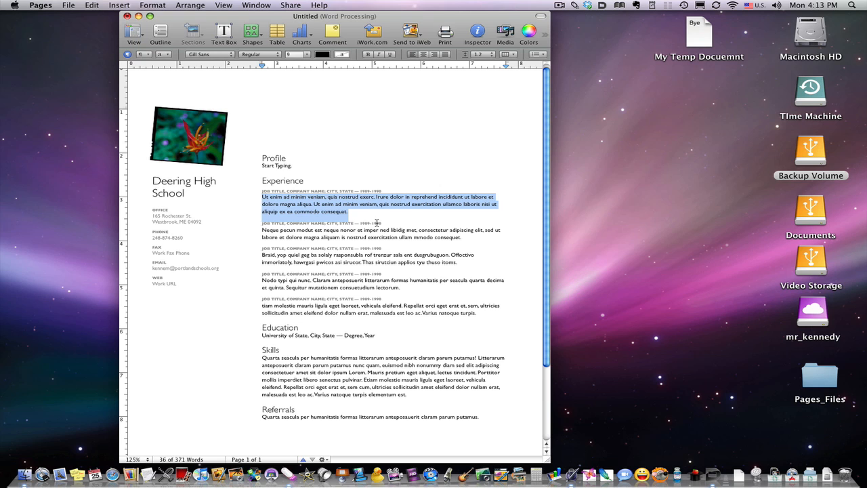
text(I'll)
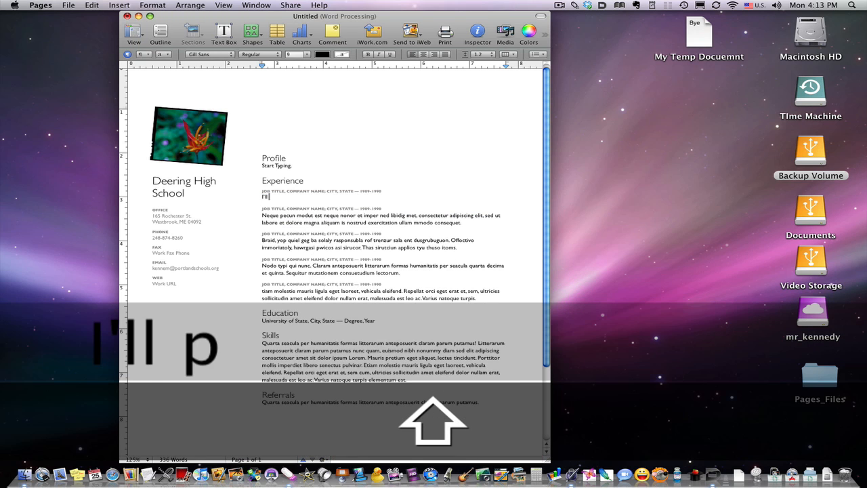
text( place my )
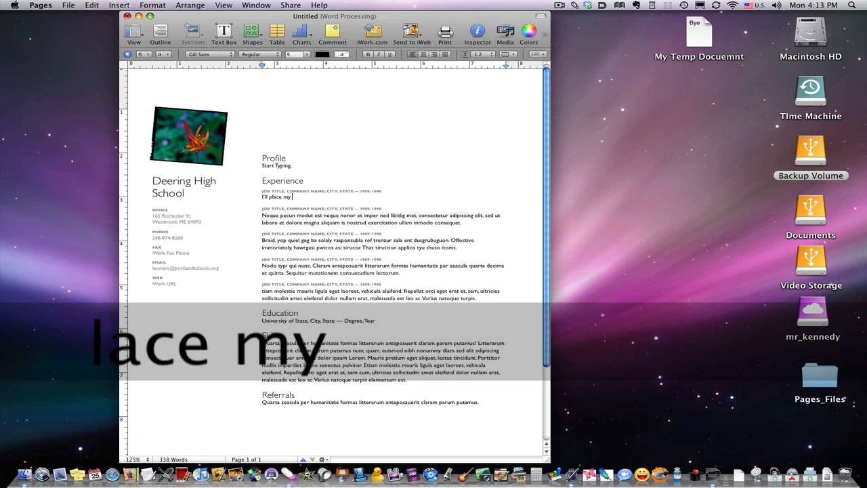
text(text here.)
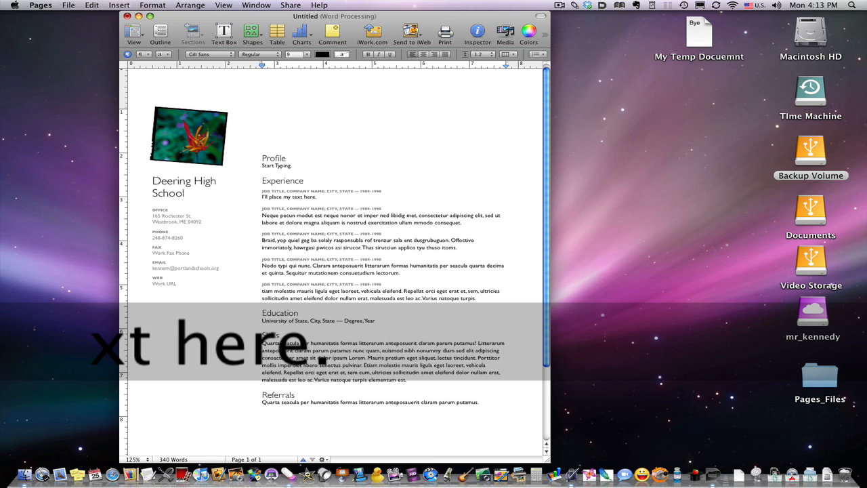
- Compare selecting the entered text in the first job entry with selecting the third job's placeholder paragraph
drag(318, 197, 260, 197)
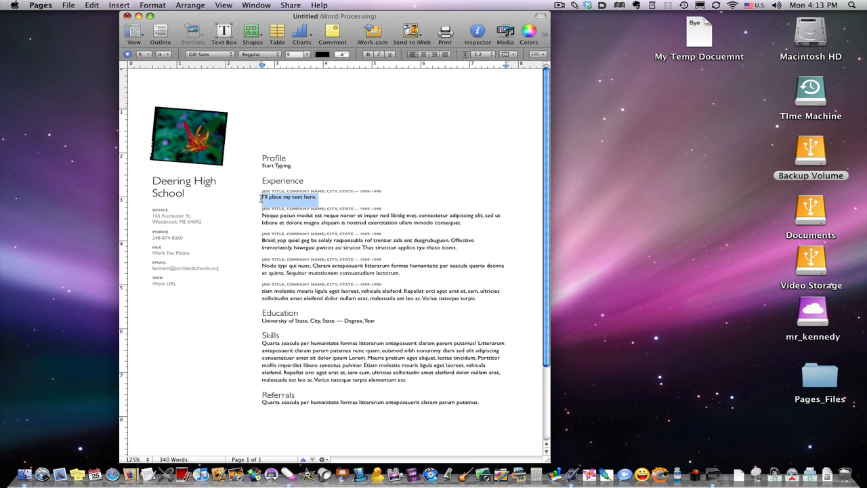
click(432, 266)
click(227, 332)
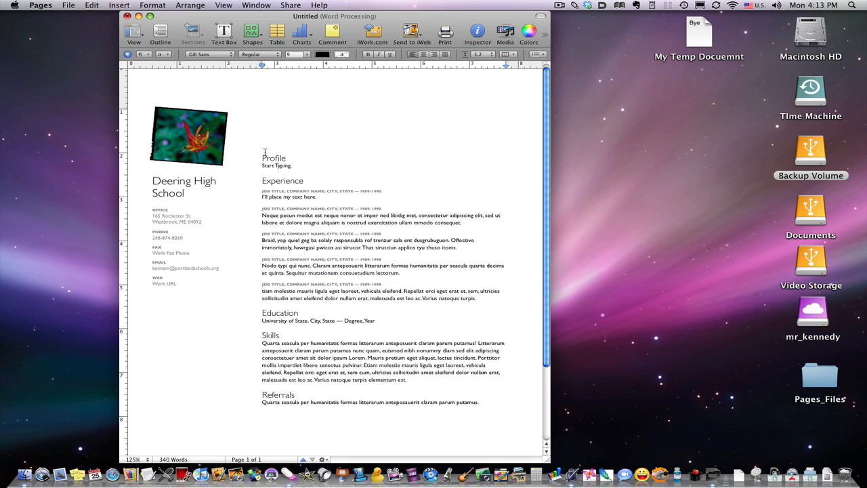
click(290, 248)
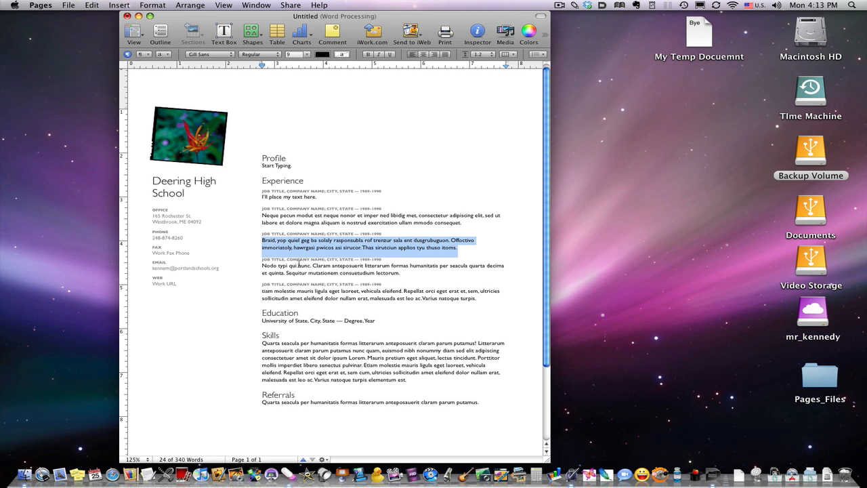
- Shrink the "Deering High School" text box slightly, move it a little higher and deselect it
click(177, 230)
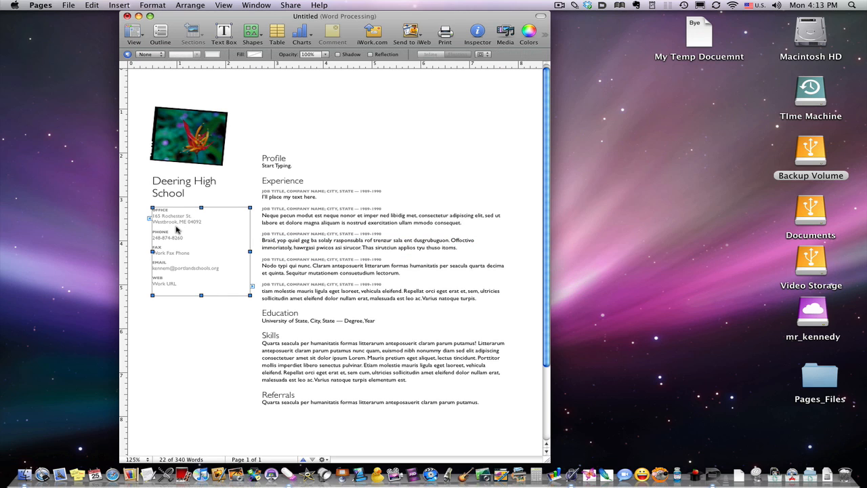
click(180, 185)
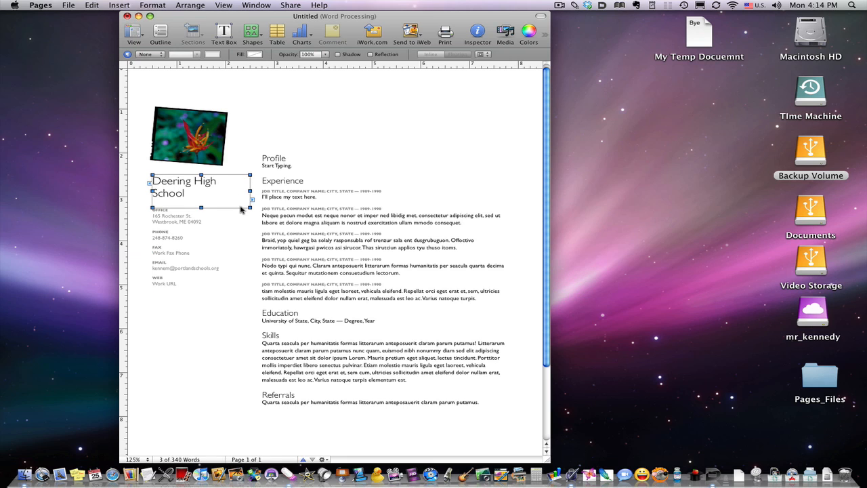
mouse_move(244, 208)
mouse_down()
mouse_move(183, 197)
mouse_move(243, 200)
mouse_up()
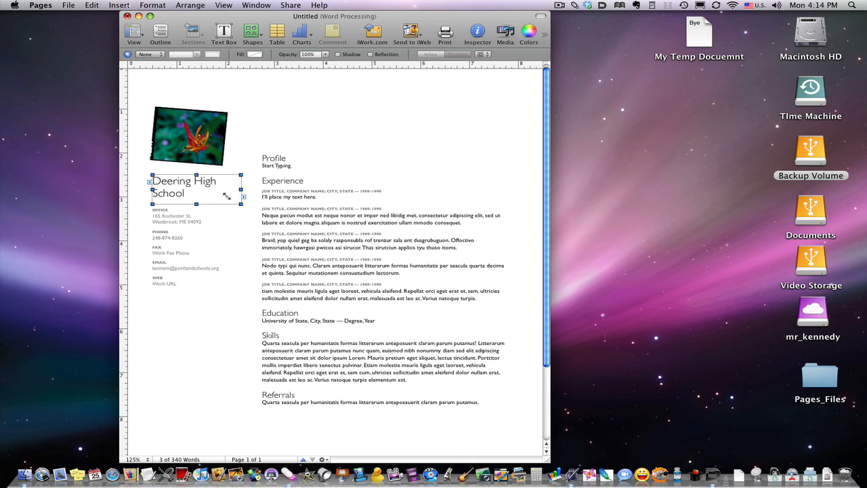
drag(175, 201, 200, 185)
click(377, 140)
- Select the "Start Typing." text under Profile and examine the advanced formatting commands for defining placeholder text
triple_click(383, 222)
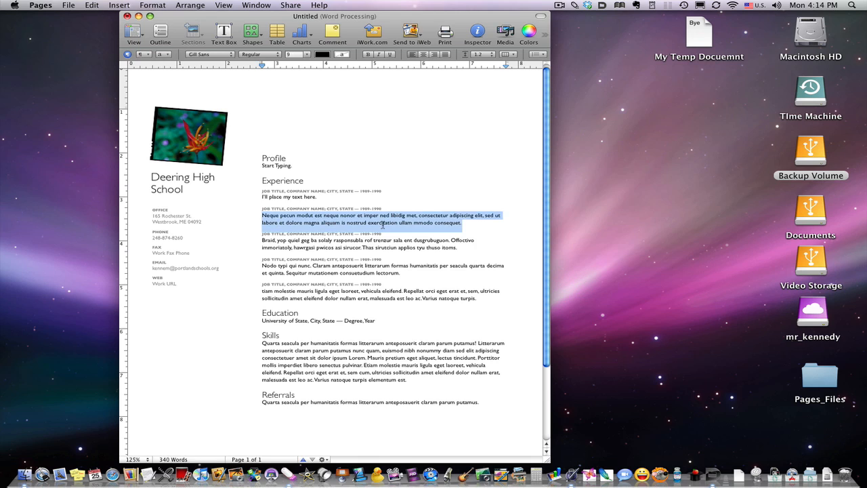
click(298, 146)
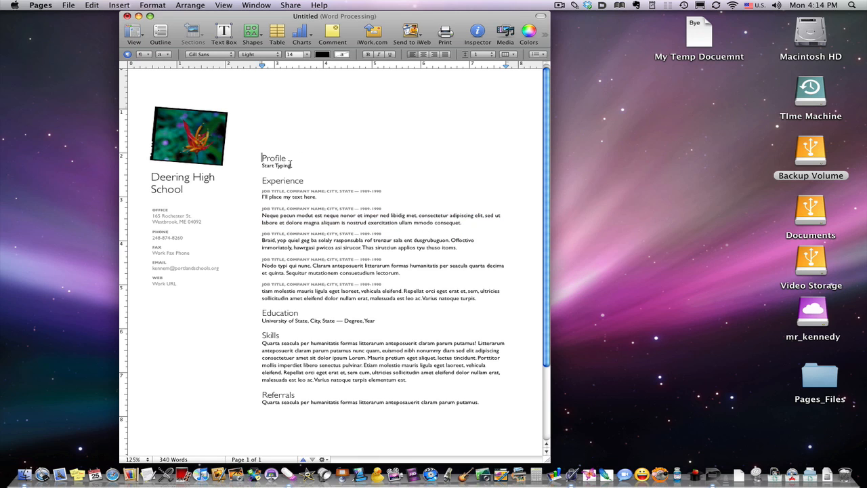
drag(300, 168, 262, 167)
click(142, 4)
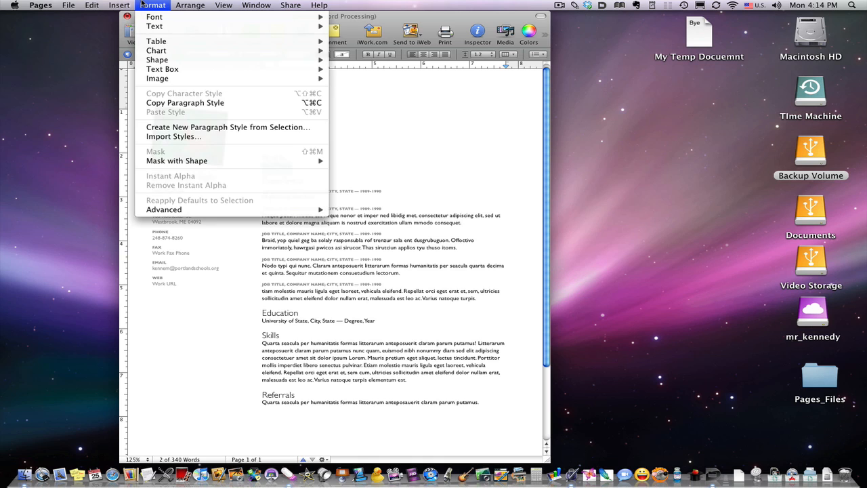
mouse_move(184, 42)
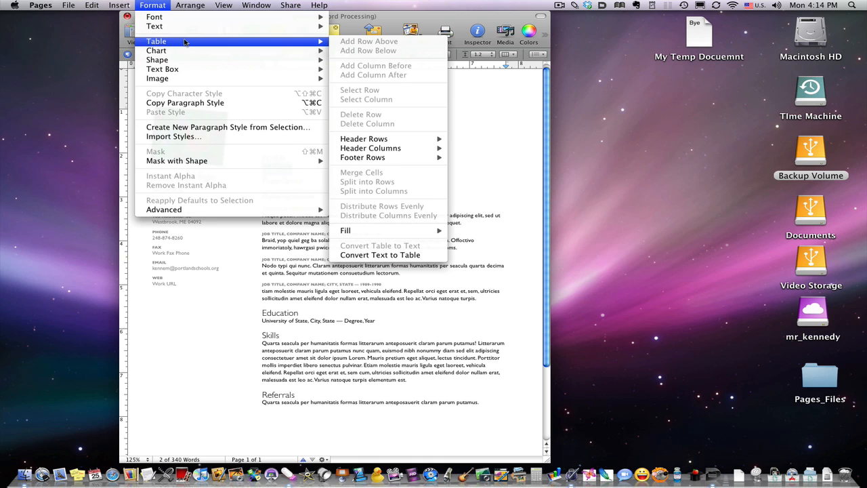
mouse_move(232, 212)
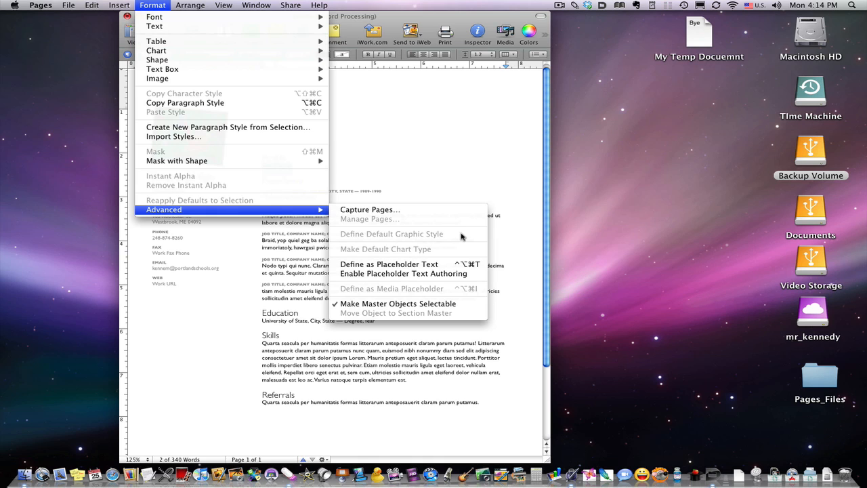
click(277, 274)
click(470, 201)
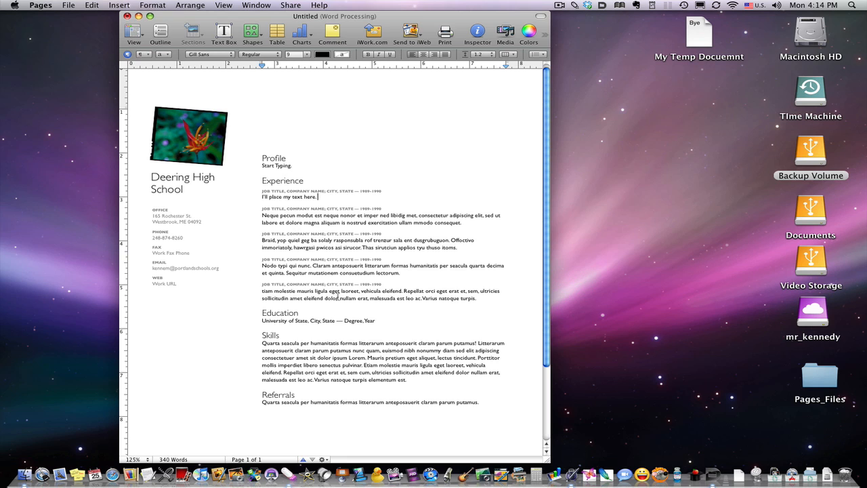
- Replace the last job's placeholder description under Experience with "Type Text."
triple_click(338, 295)
text(T)
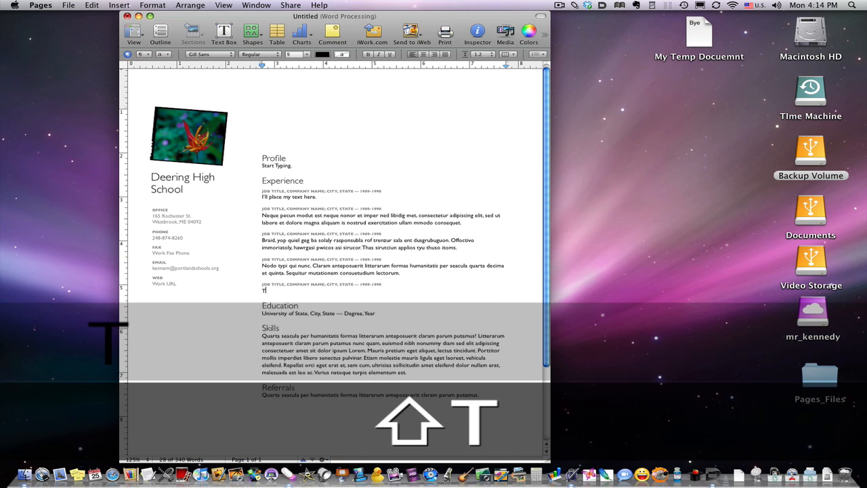
text(ype Text.)
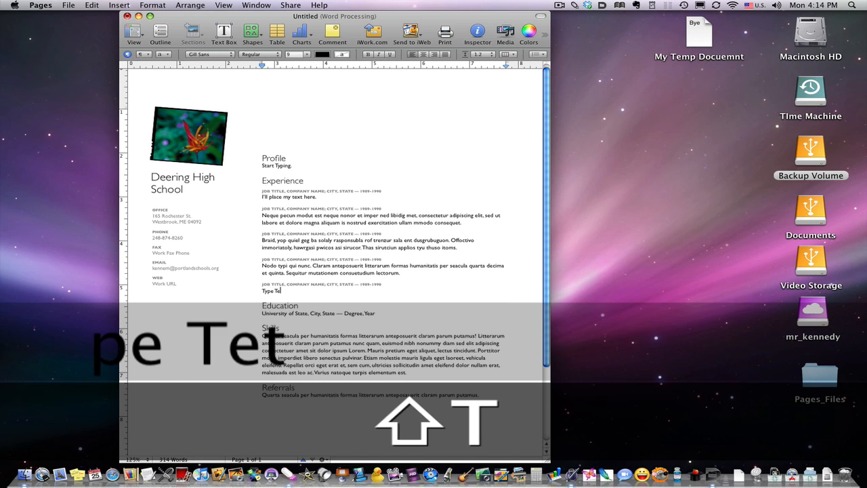
- Select the last job's title placeholder under Experience, then clear the selection
triple_click(308, 284)
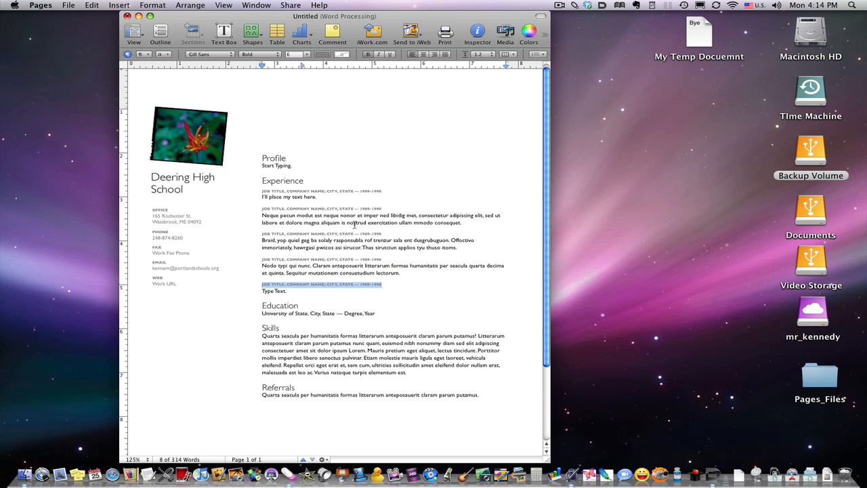
click(309, 179)
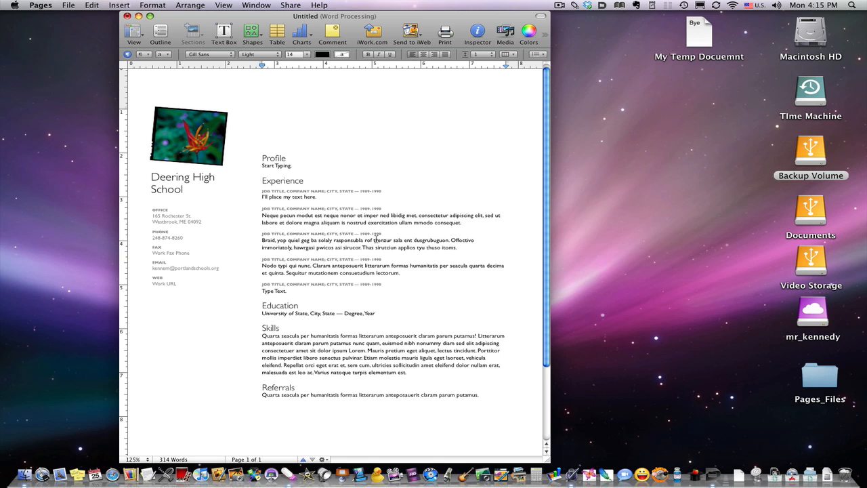
scroll(405, 130, down, 3)
scroll(406, 130, up, 3)
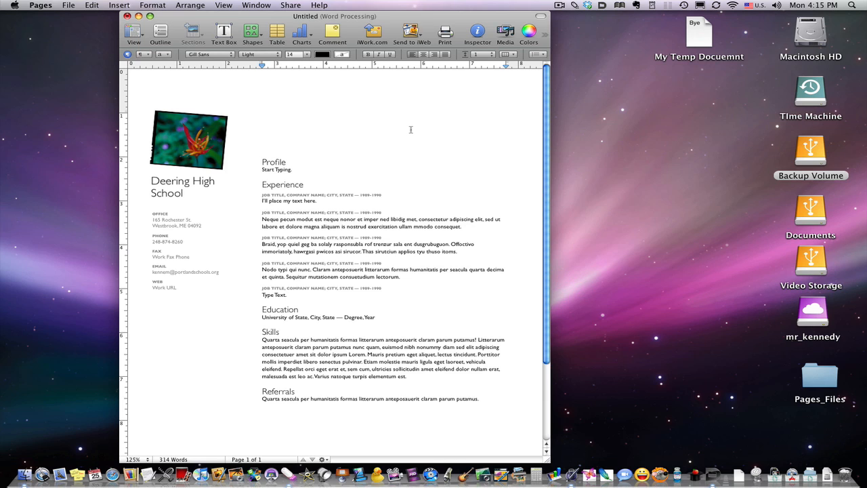
click(410, 130)
- Delete the second job's placeholder description and replace its title line with "All that text."
triple_click(324, 227)
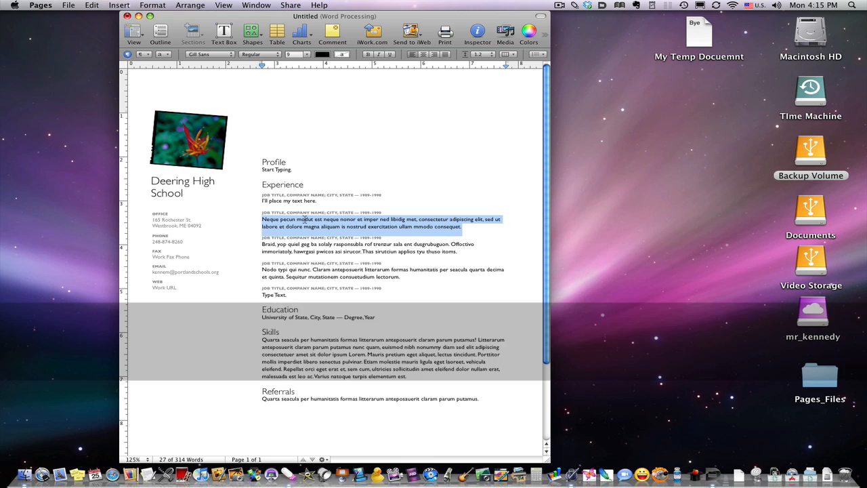
key(BackSpace)
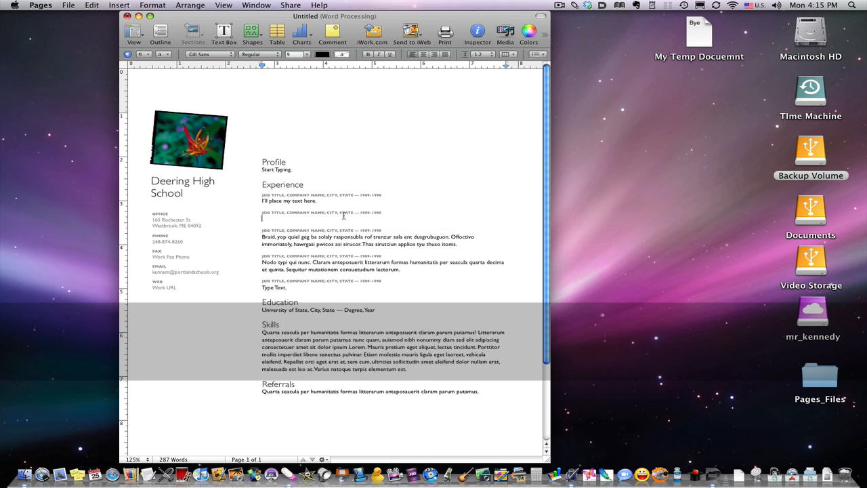
triple_click(343, 213)
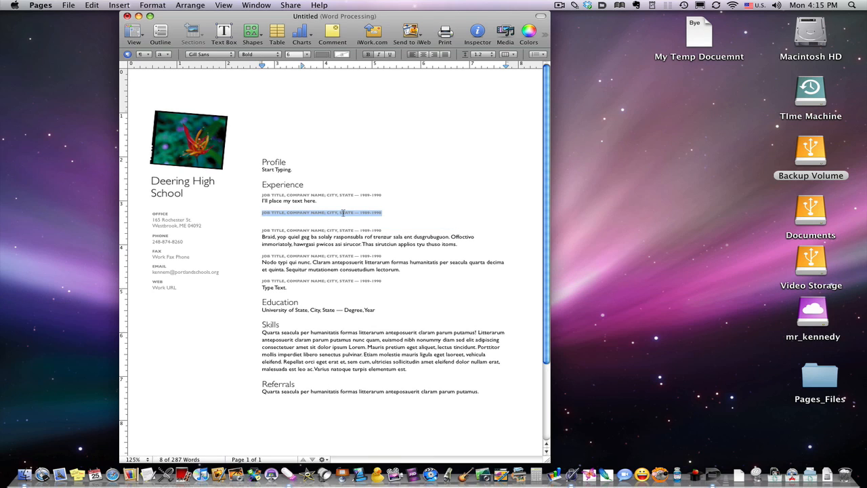
key(BackSpace)
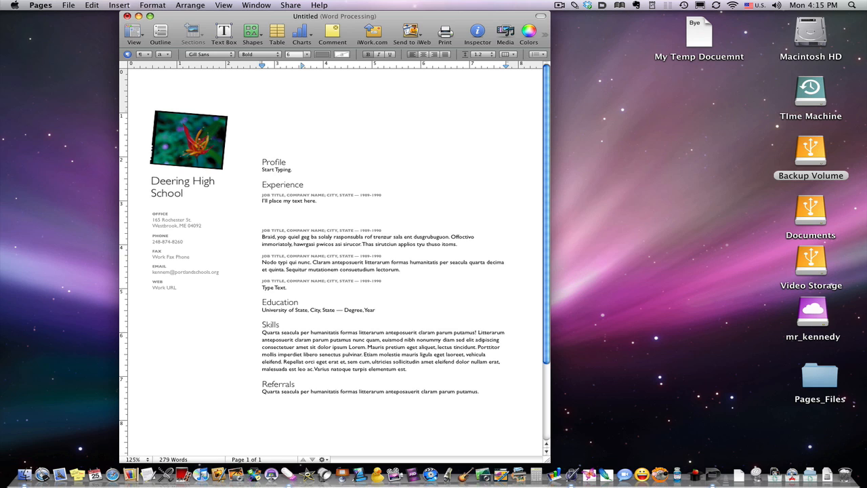
text(All that t)
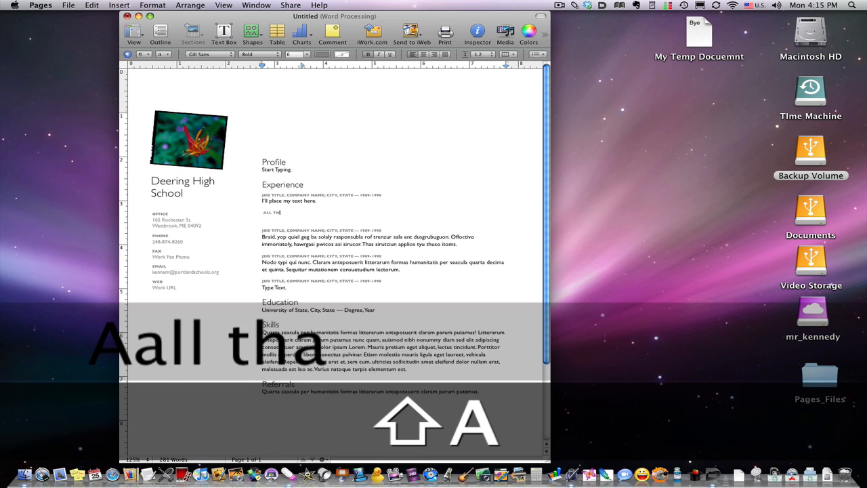
text(ext.)
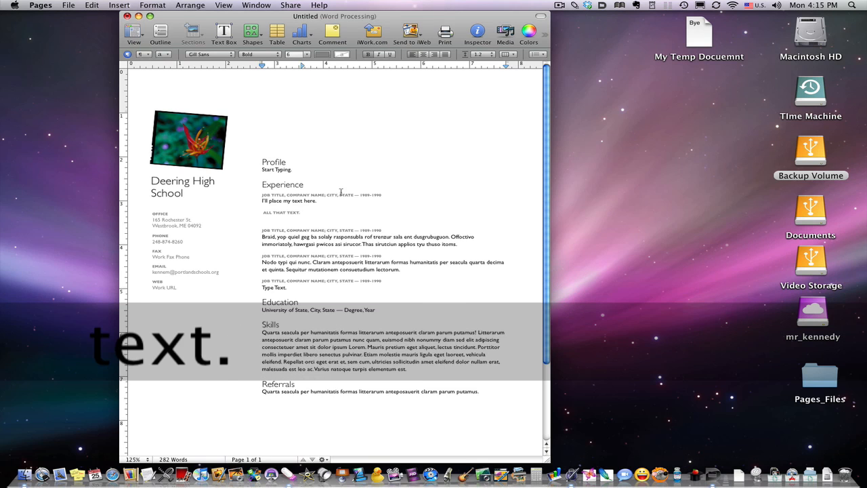
- Copy the first job's sentence "I'll place my text here." and paste it repeatedly after itself to fill about three lines
drag(334, 200, 262, 201)
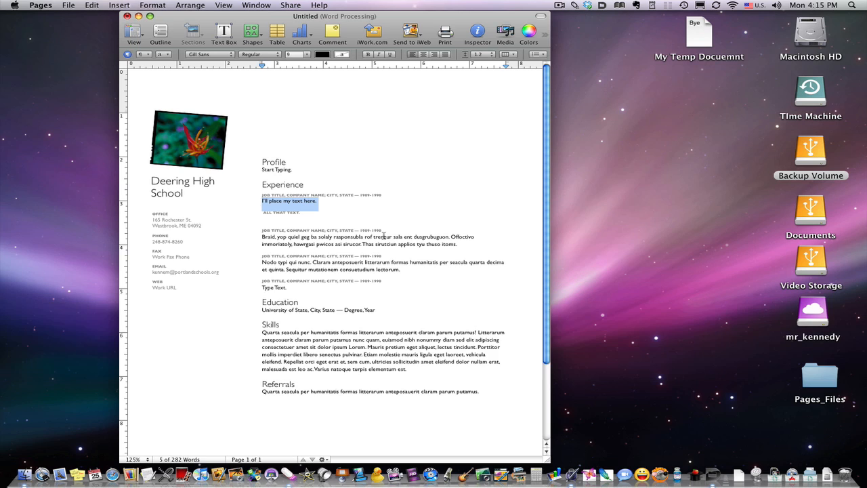
key(super+c)
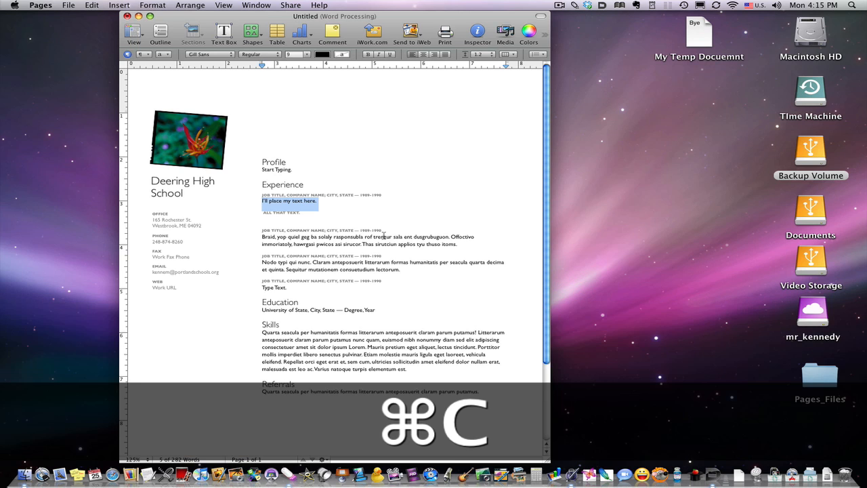
key(Right)
key(super+v)
key(super+v)
key(super+v)
key(super+v)
key(super+v)
key(super+v)
key(super+v)
key(super+v)
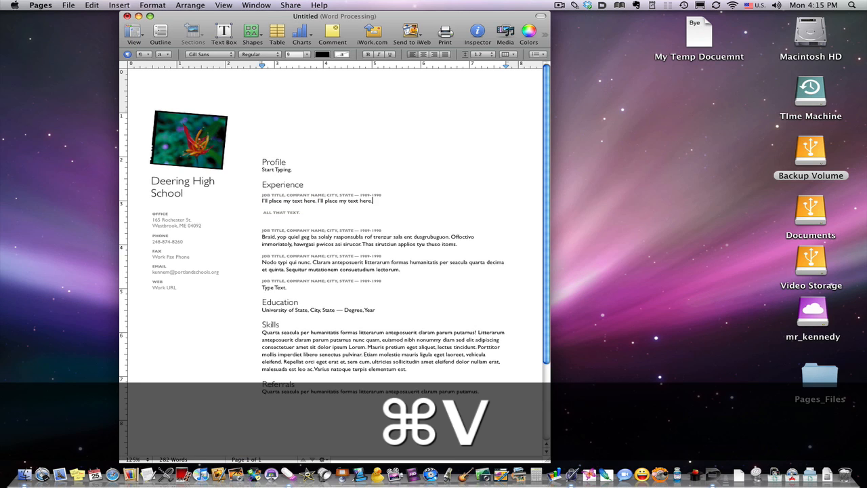
key(super+v)
key(super+v)
key(super+v)
key(super+v)
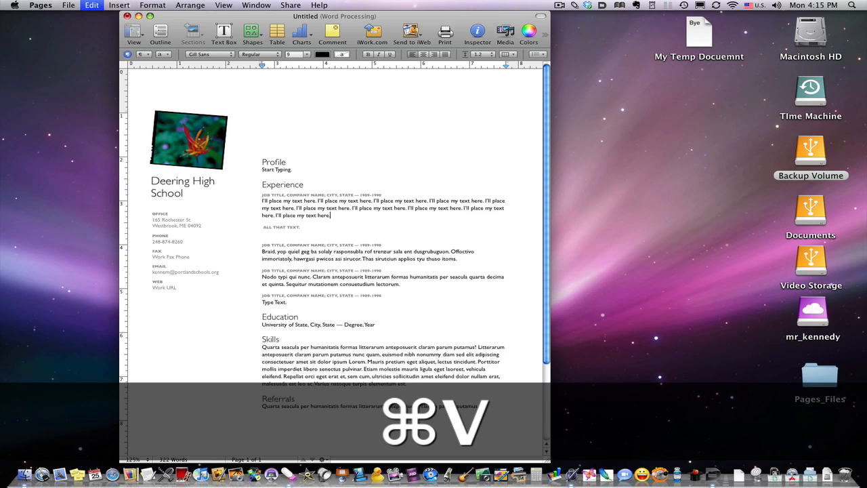
- Copy the first job's whole three-line description and paste it repeatedly to build a long block of text
key(shift+Up)
key(shift+Up)
key(shift+Up)
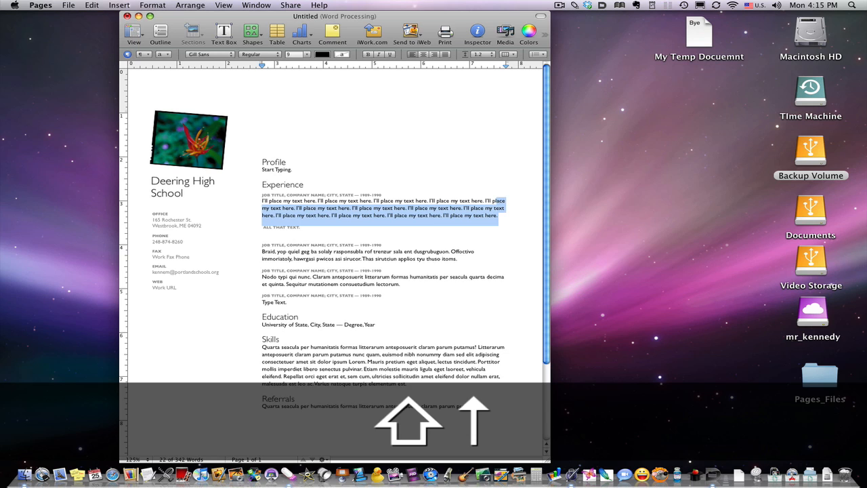
key(shift+Right)
key(super+v)
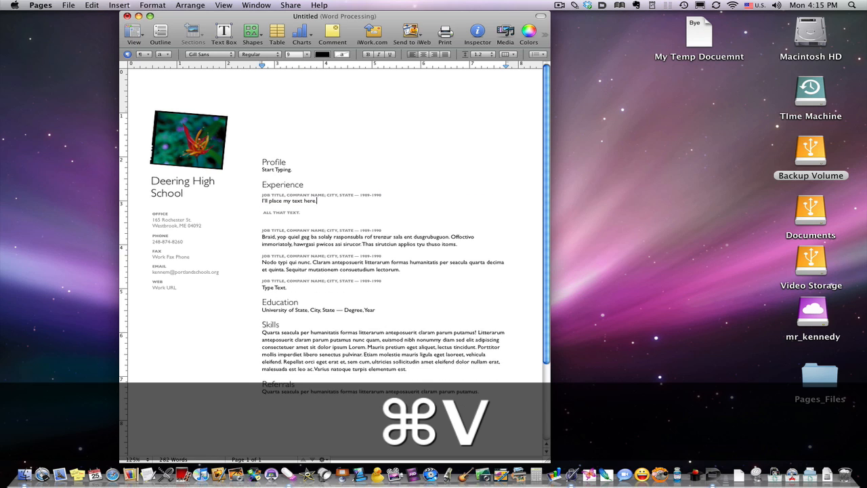
key(super+z)
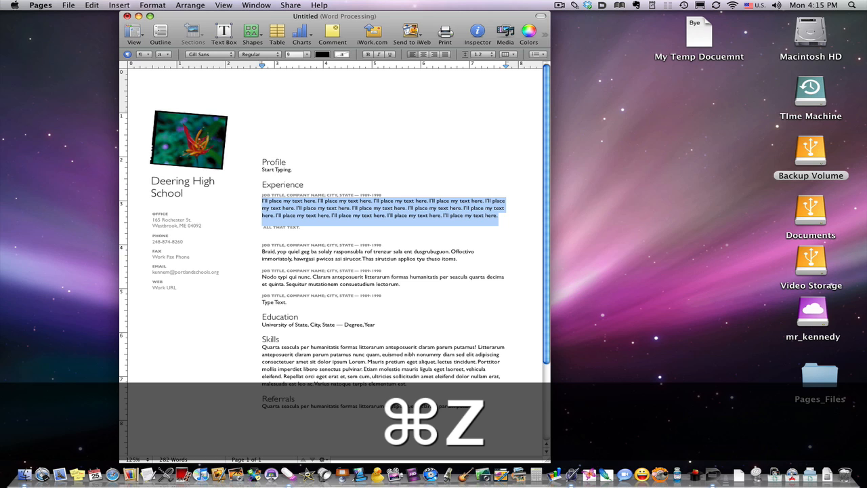
key(super+c)
key(super+v)
key(super+v)
key(super+v)
key(super+v)
key(super+v)
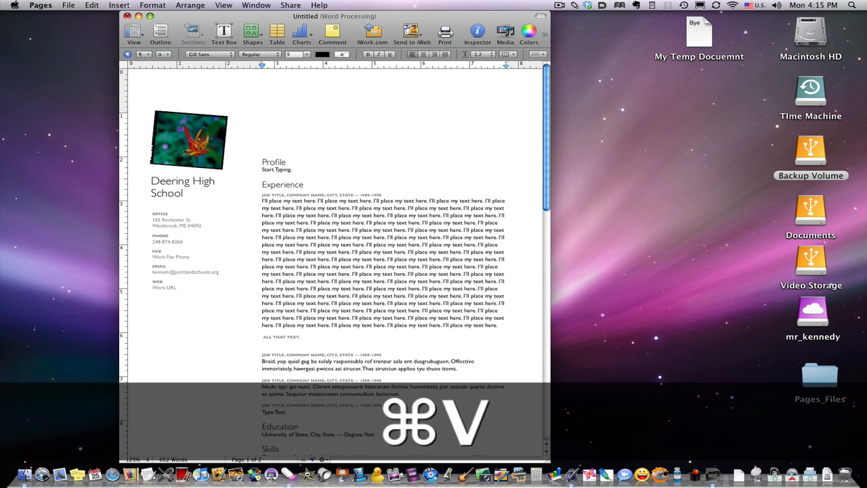
key(super+v)
key(super+v)
key(super+v)
click(409, 152)
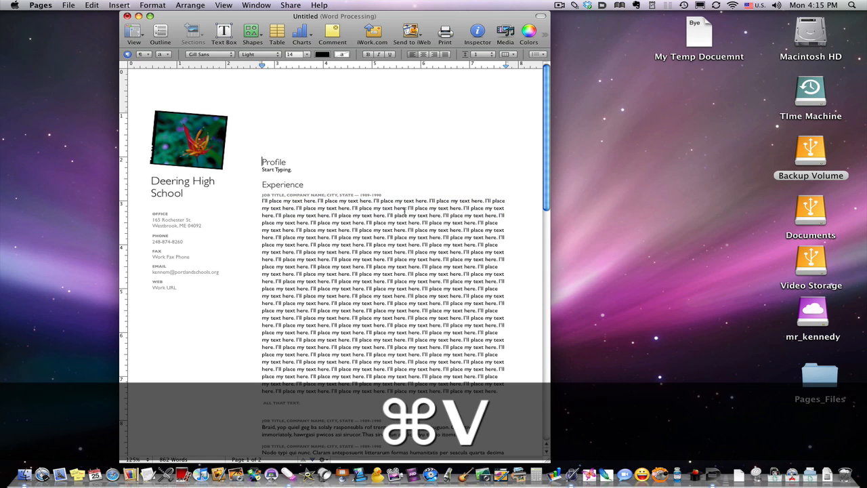
- Split the first job's long description into three paragraphs and add an empty line below its job title
click(308, 289)
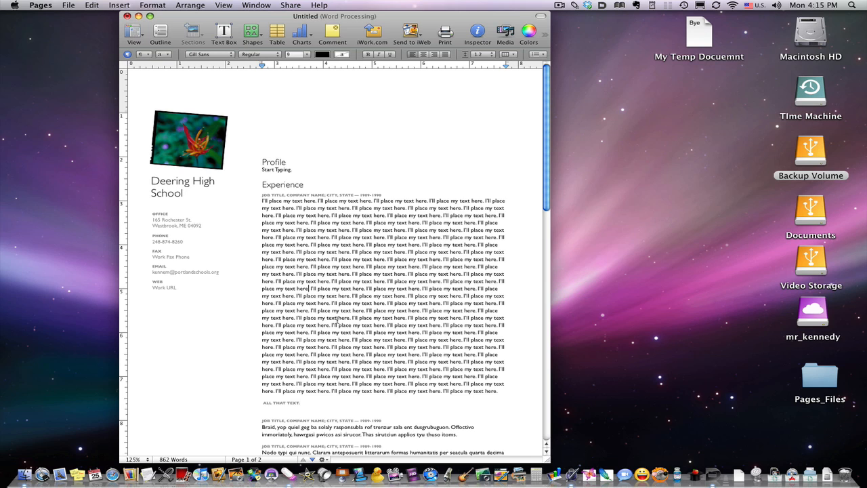
key(Right)
key(Return)
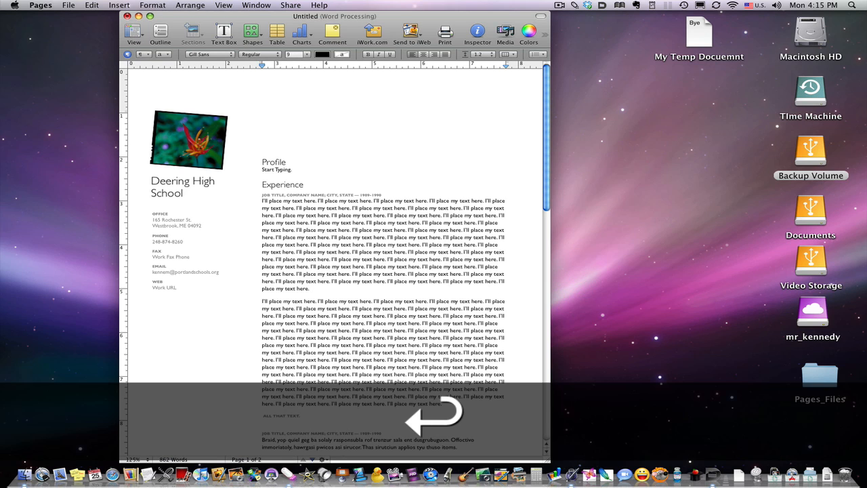
key(Down)
key(Right)
key(Down)
key(Down)
key(Right)
key(Right)
key(Right)
key(Up)
key(Right)
key(Return)
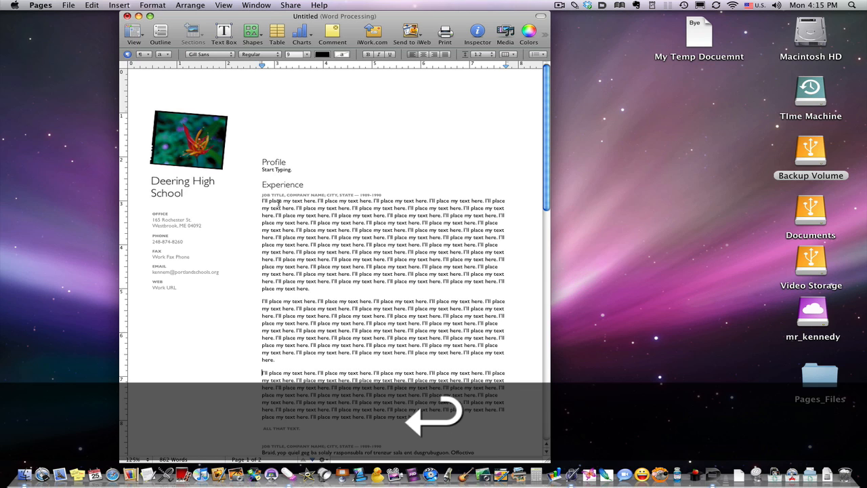
click(401, 194)
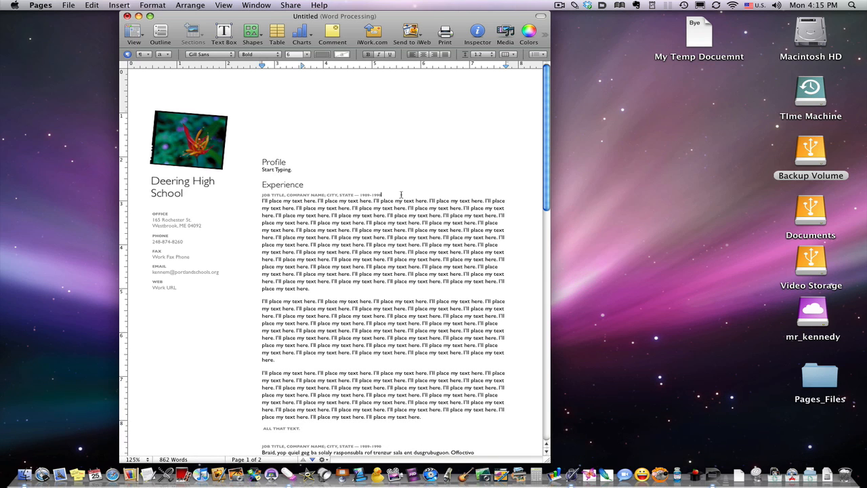
key(Return)
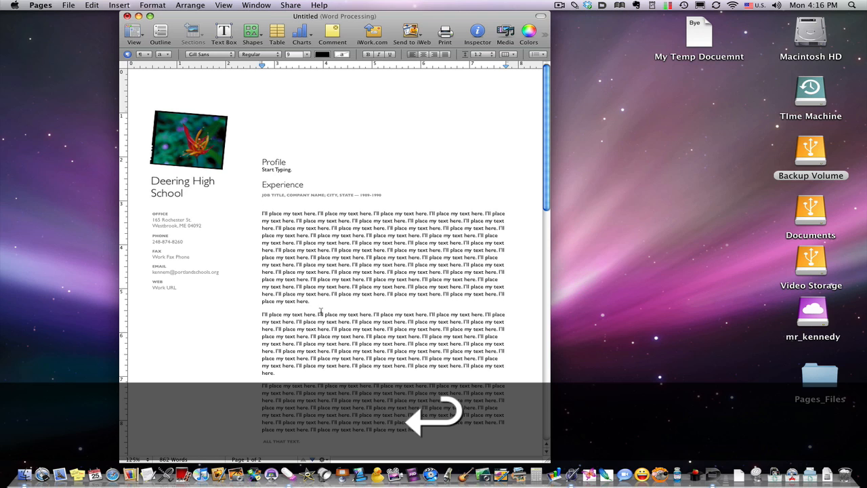
- Demonstrate placing the insertion point and selecting single words, "place" and "text", in the first description paragraph
double_click(345, 294)
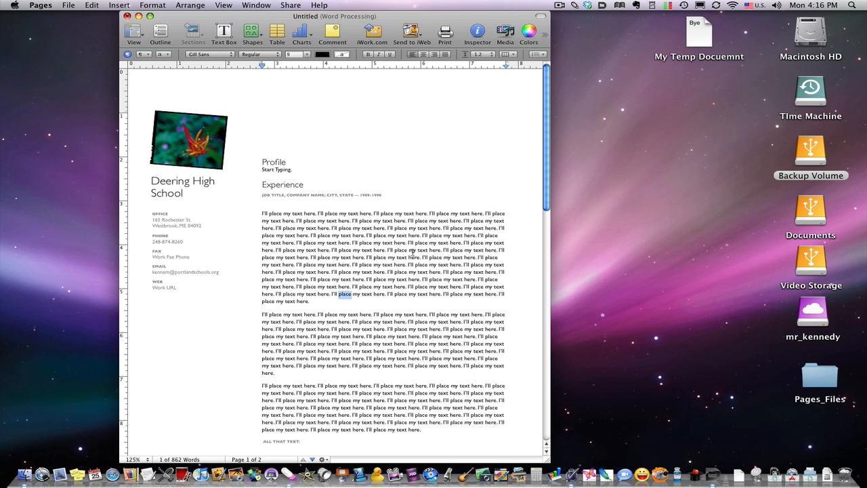
click(363, 236)
key(super+alt+equal)
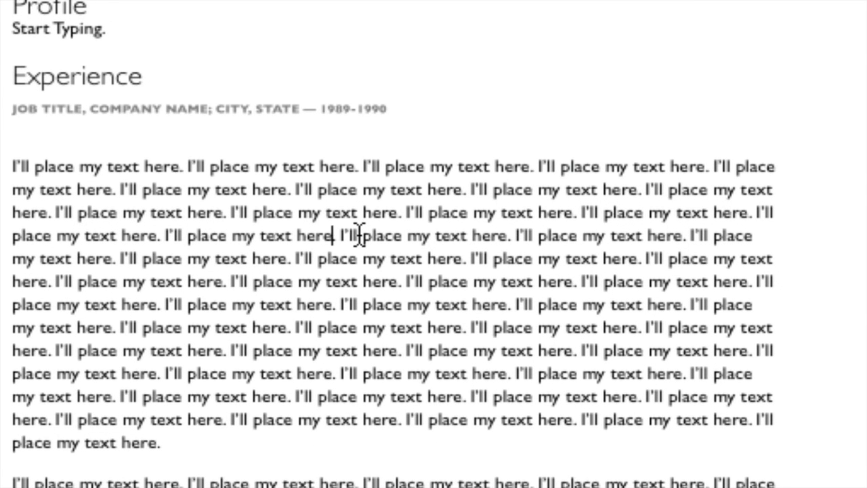
click(357, 235)
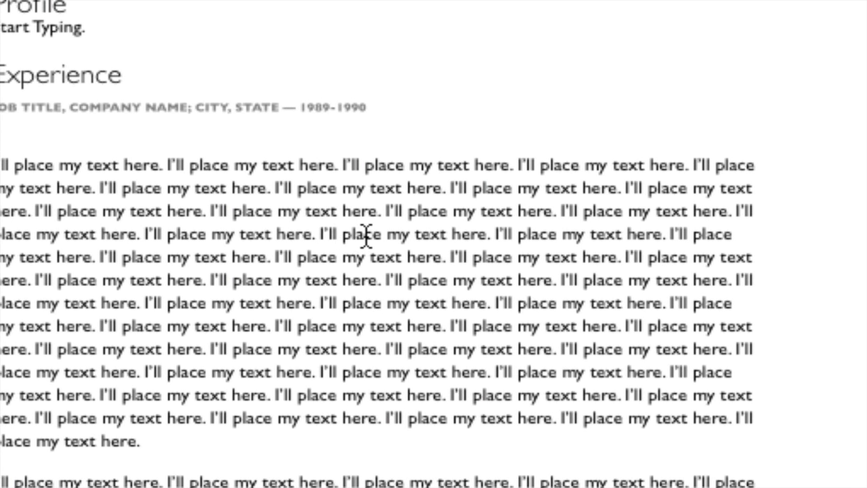
key(super+alt+equal)
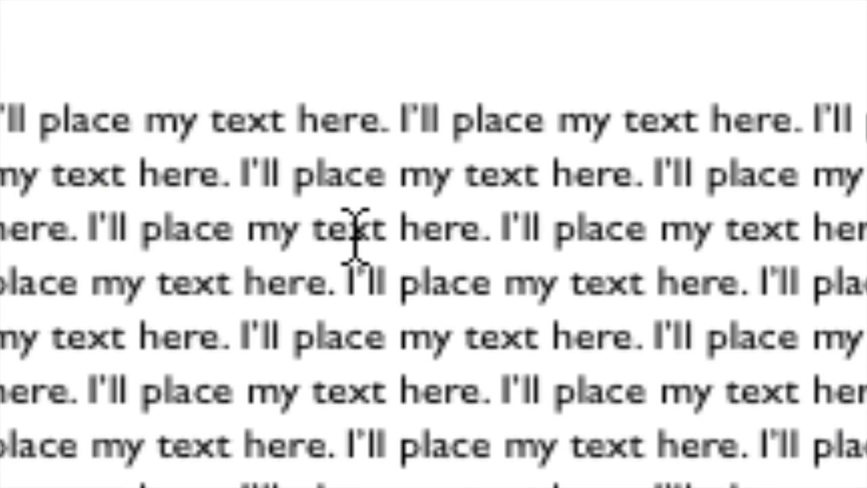
double_click(355, 233)
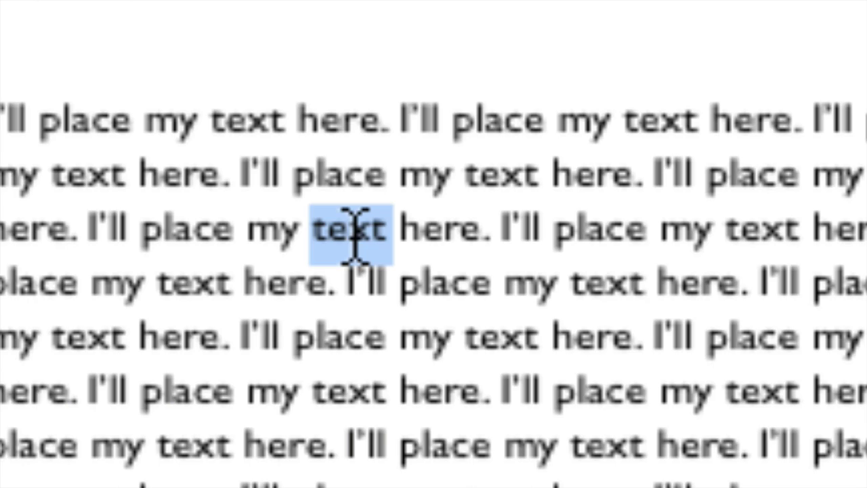
key(super+alt+minus)
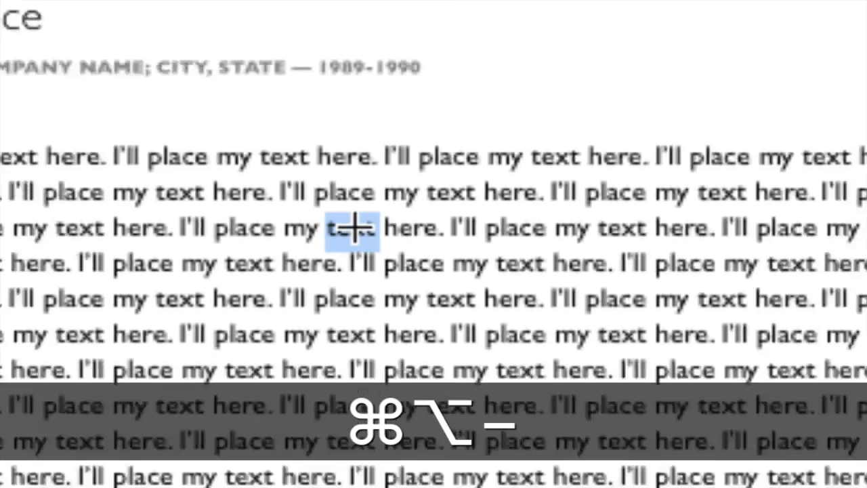
key(super+alt+minus)
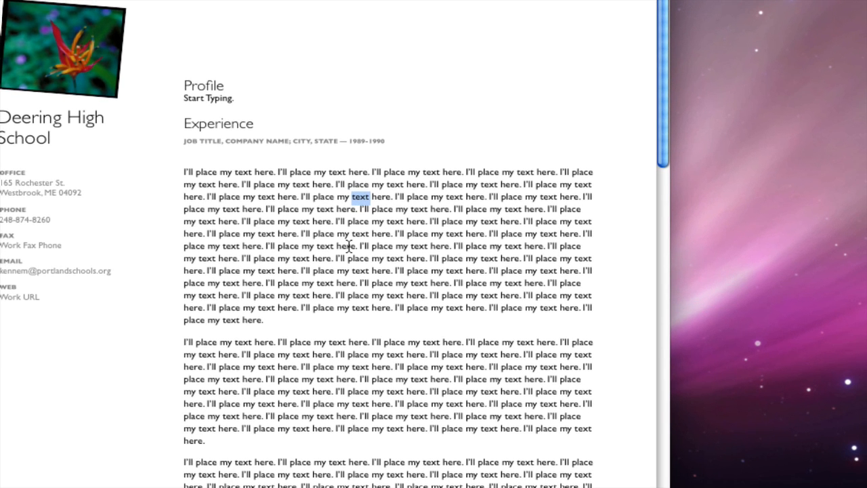
- Select the word "here" in the first description paragraph, clear it, and select the whole paragraph
click(348, 246)
double_click(349, 246)
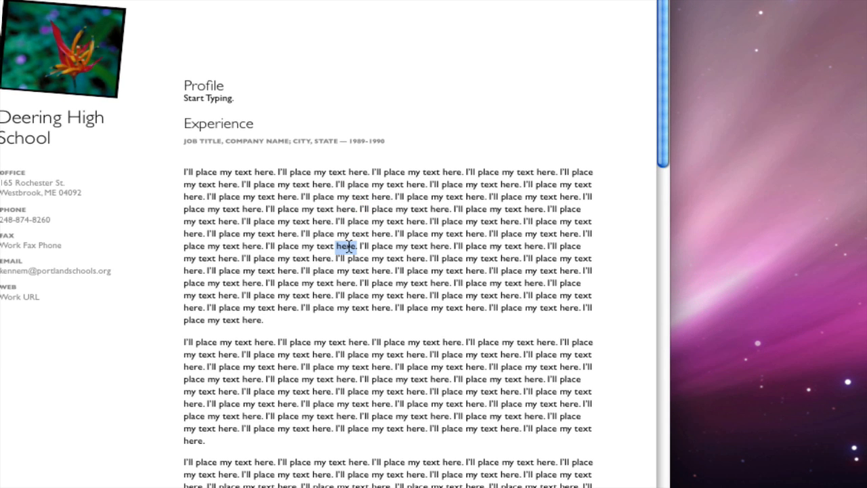
click(349, 246)
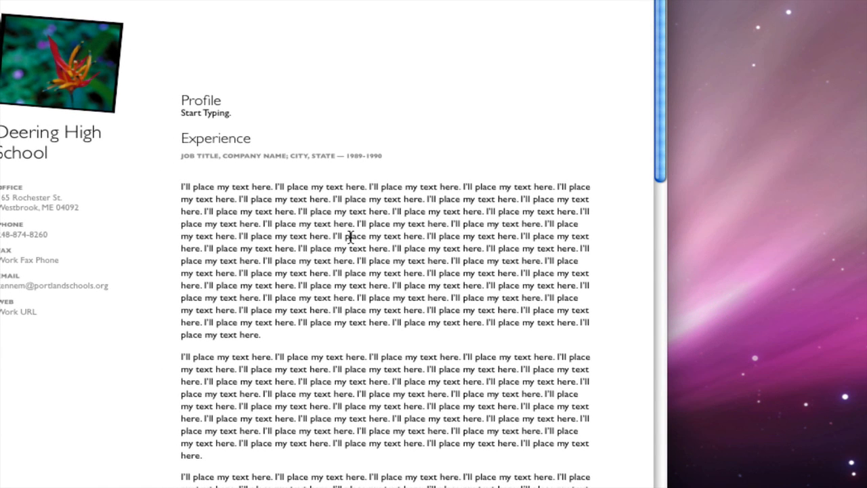
triple_click(351, 236)
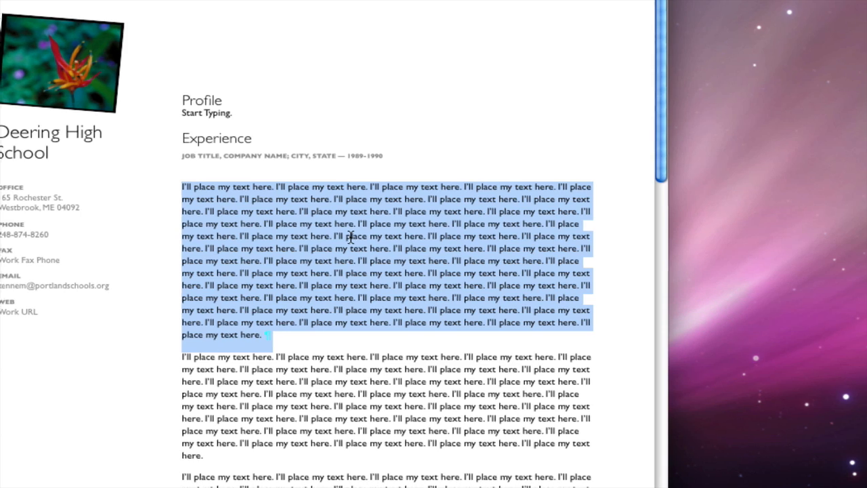
key(super+alt+minus)
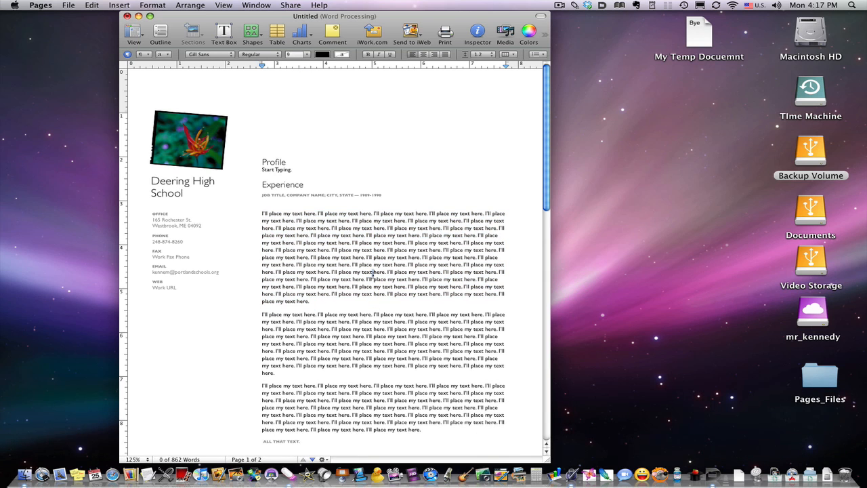
- Compare placing the insertion point, selecting one word and selecting the entire first description paragraph
click(428, 328)
double_click(310, 213)
triple_click(334, 235)
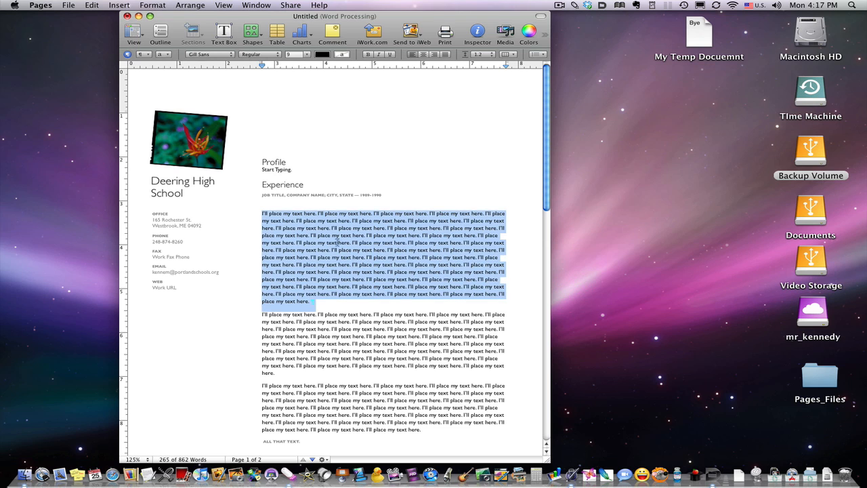
- Demonstrate selecting the entire first description paragraph, clearing the selection between attempts
click(331, 273)
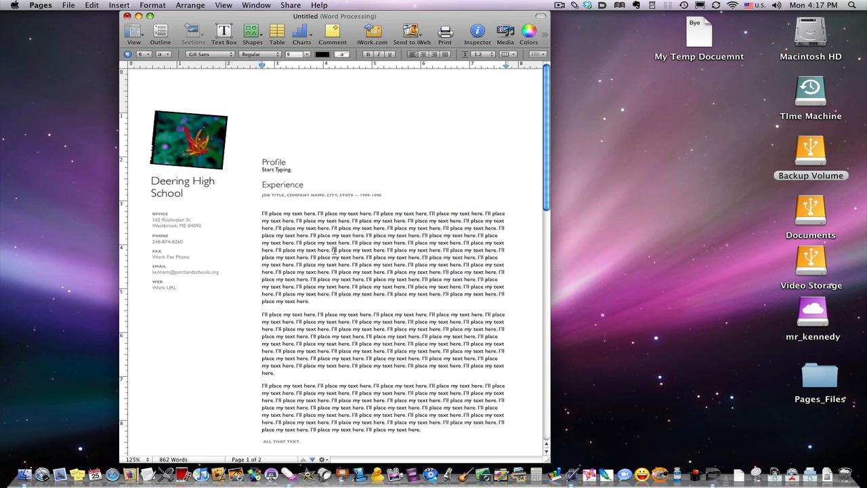
triple_click(332, 249)
click(325, 302)
triple_click(319, 300)
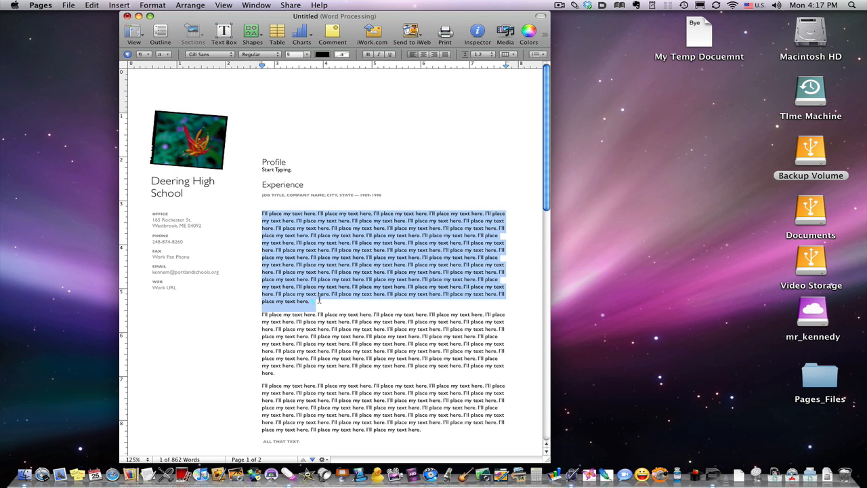
click(332, 338)
- Select the text from the first description paragraph through the job entries at the end of page 1, and clear the selection
drag(250, 212, 290, 343)
click(319, 221)
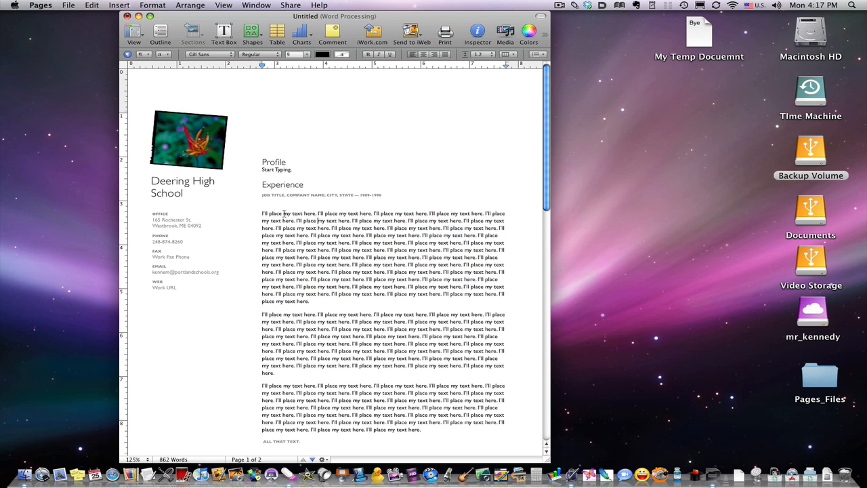
drag(258, 214, 441, 447)
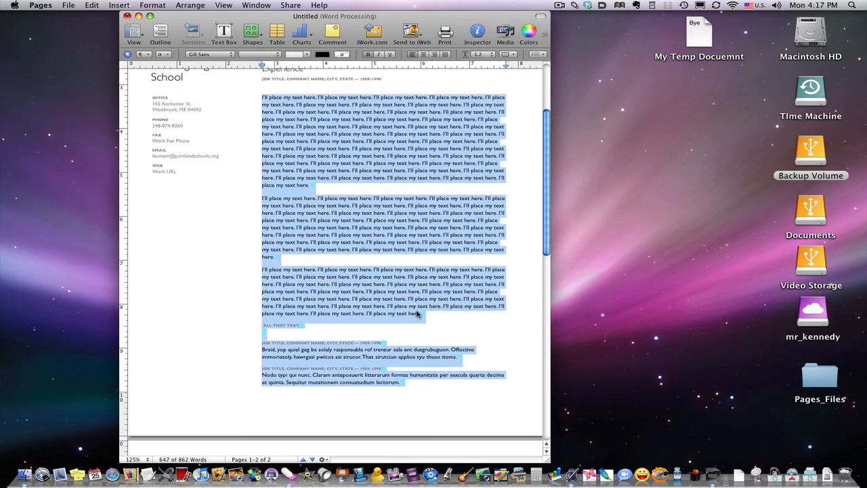
scroll(406, 356, up, 4)
click(364, 358)
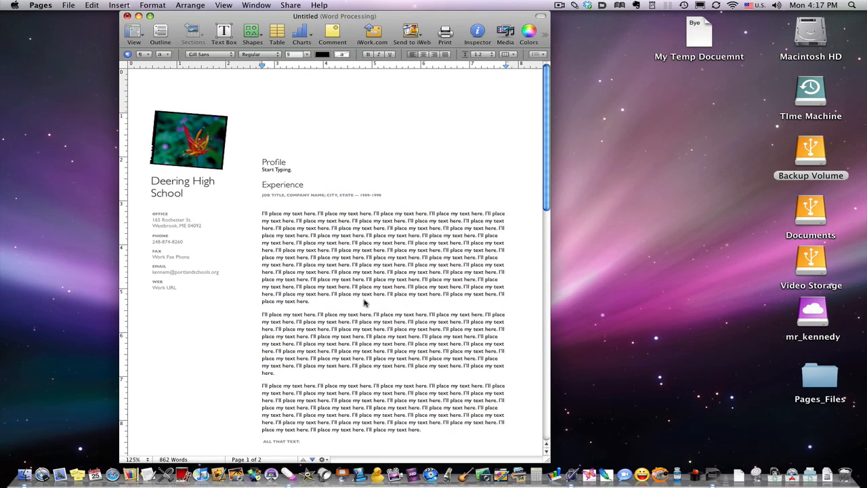
- Select the first description paragraph, extend the selection to all body text, and clear it
triple_click(367, 272)
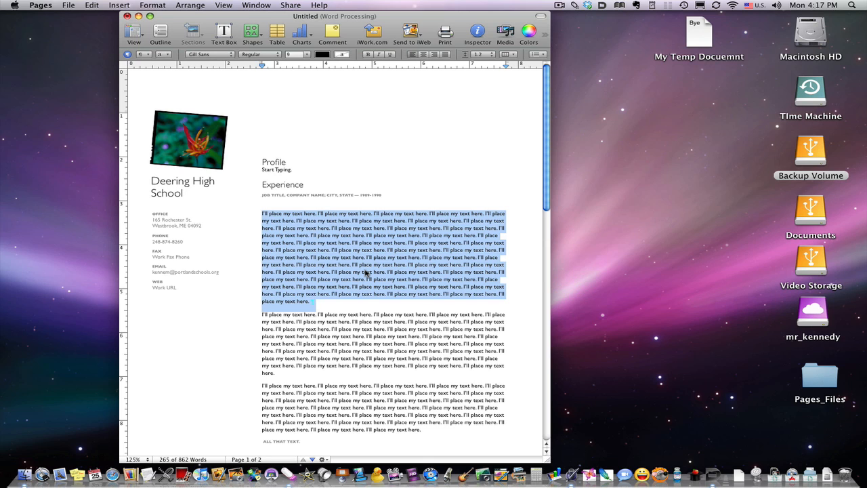
key(super+a)
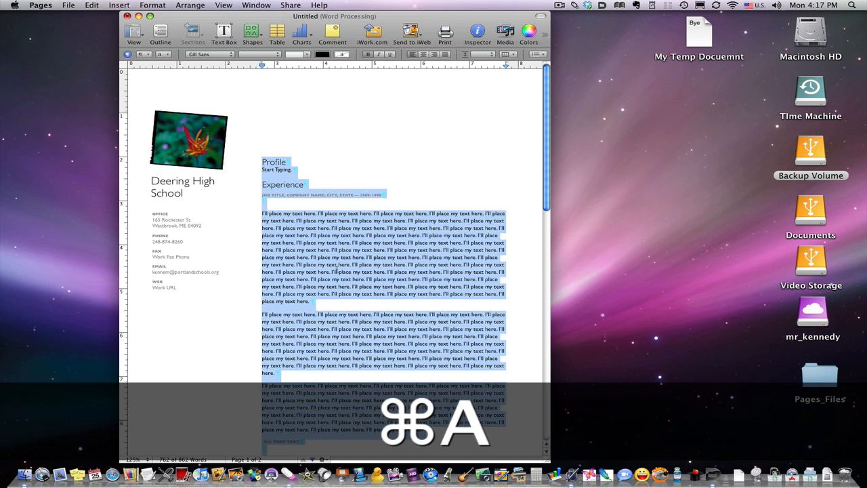
scroll(337, 270, down, 4)
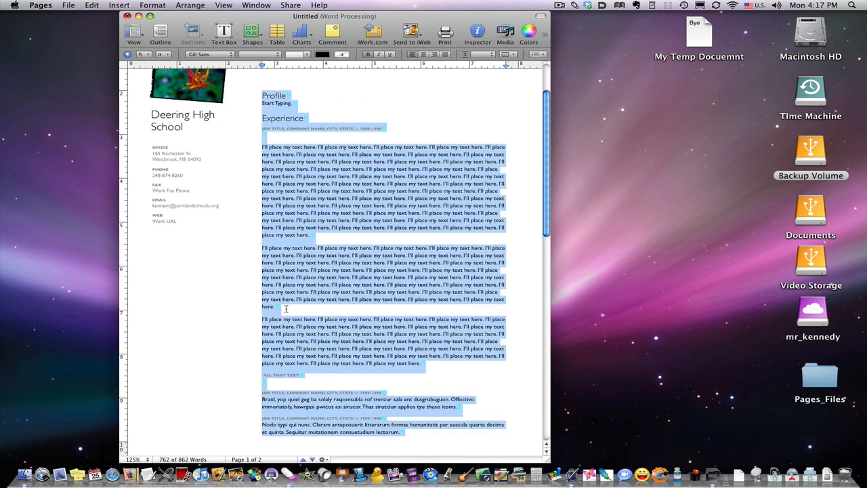
click(286, 309)
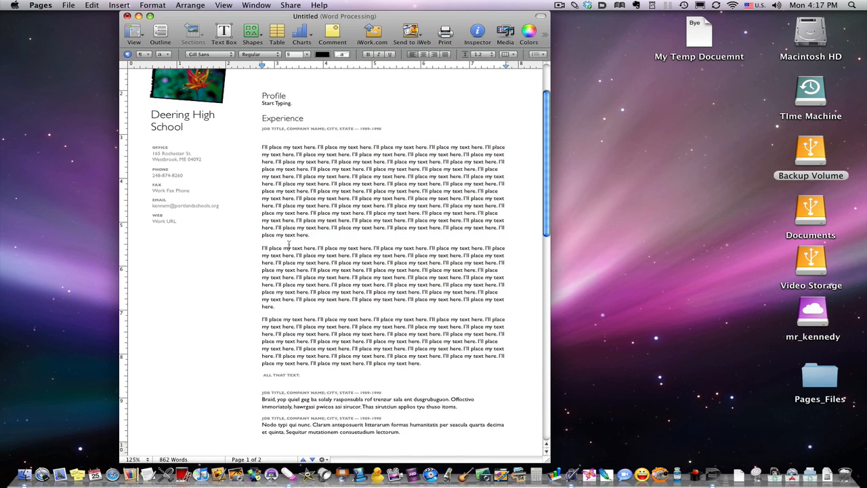
- Select all body text again and clear the selection by placing the insertion point after the Profile heading
click(84, 5)
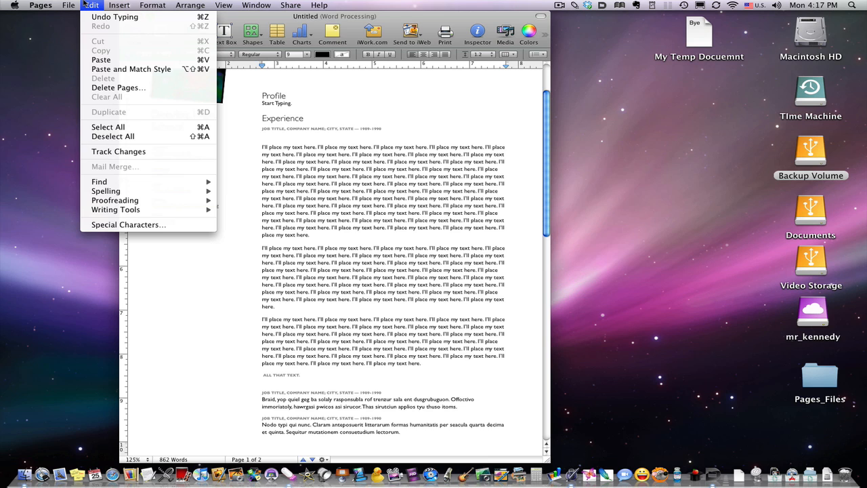
click(125, 127)
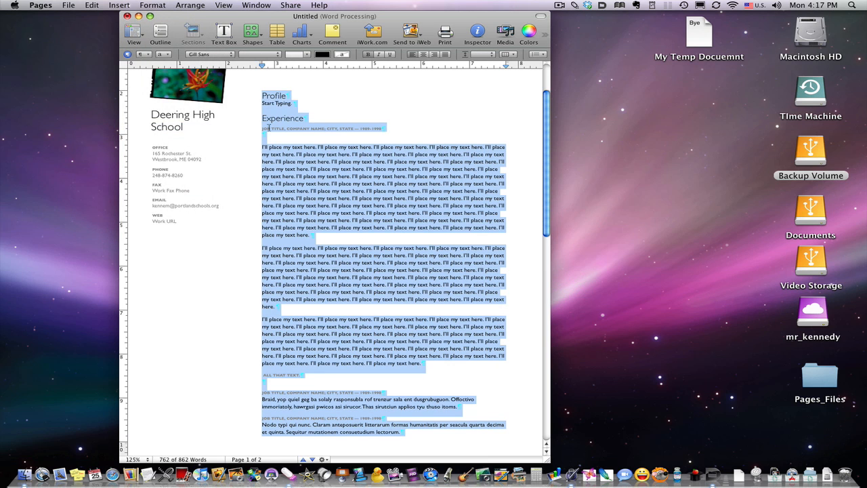
shift+click(325, 185)
click(497, 100)
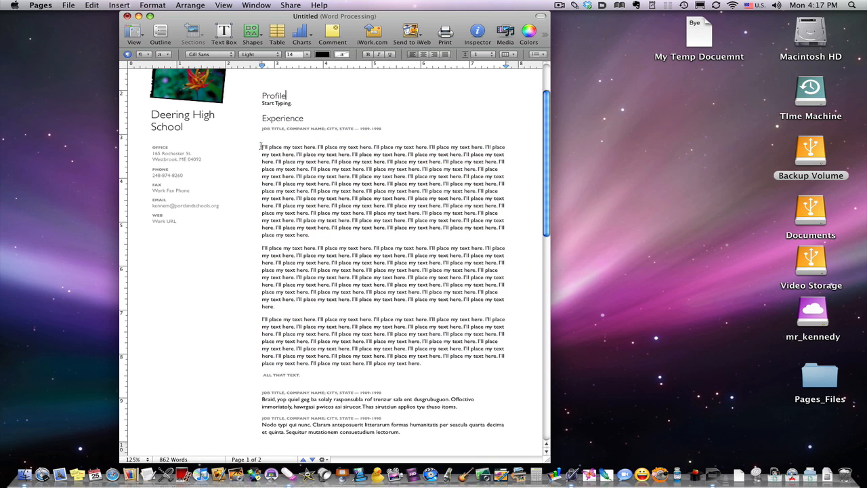
- Select the three description paragraphs through "All that text.", adjust where the selection ends in the third paragraph, and clear it
drag(260, 146, 459, 375)
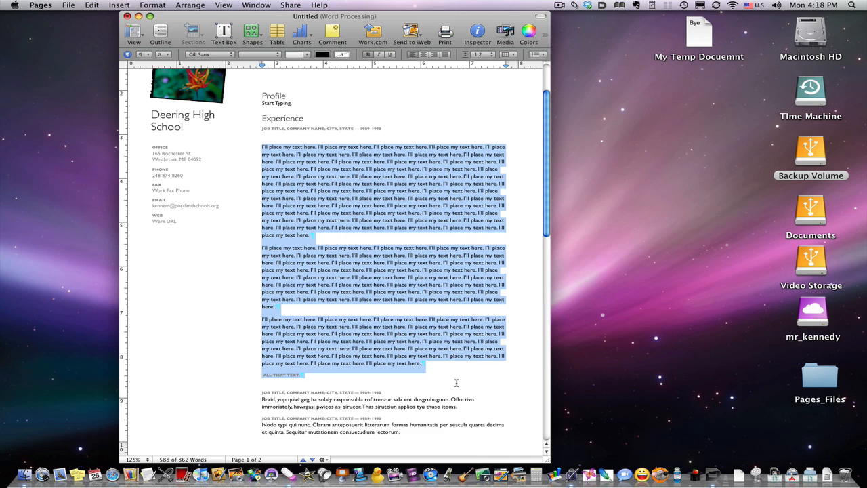
key(shift)
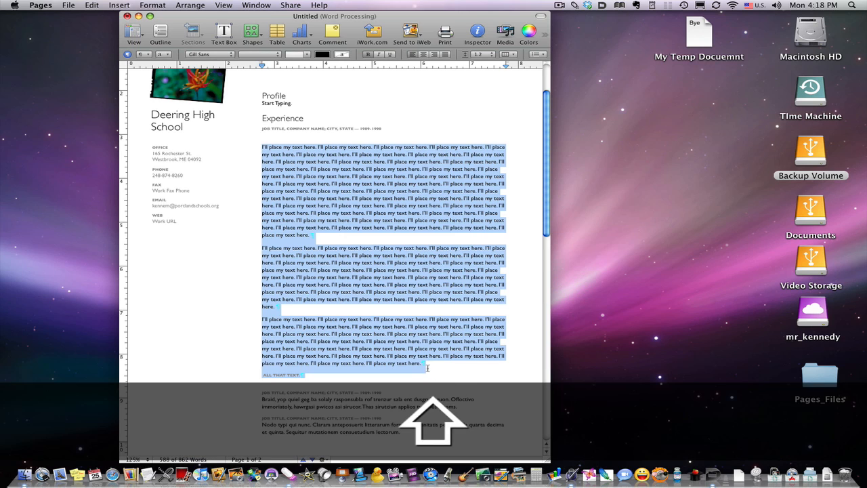
drag(427, 368, 323, 351)
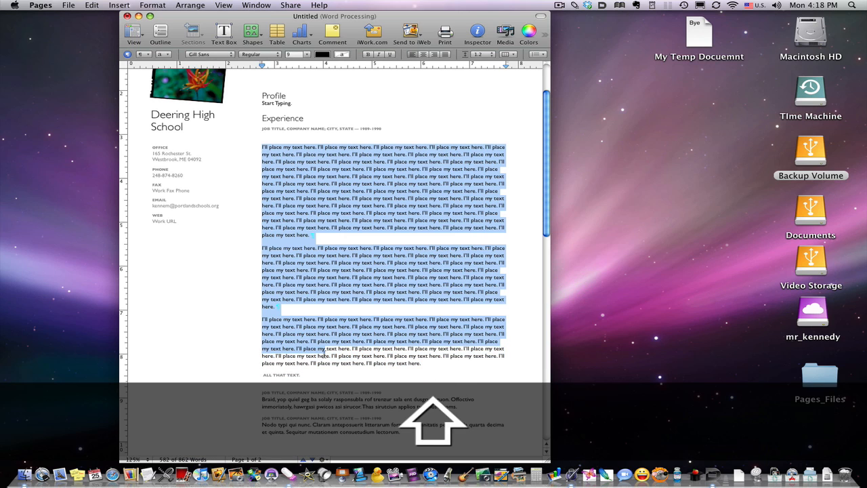
drag(296, 315, 369, 319)
shift+click(369, 318)
shift+click(417, 346)
click(492, 392)
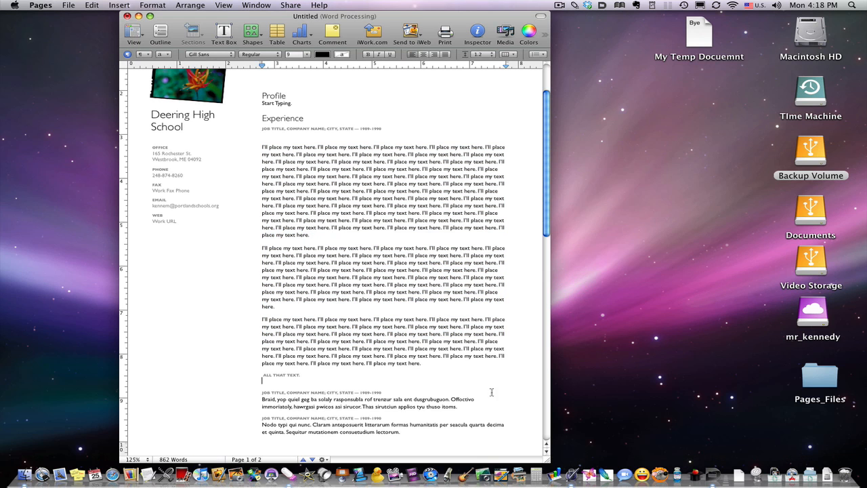
- Select from the start of the first description paragraph through the middle of its seventh line, and clear the selection
click(263, 147)
key(shift)
shift+click(366, 192)
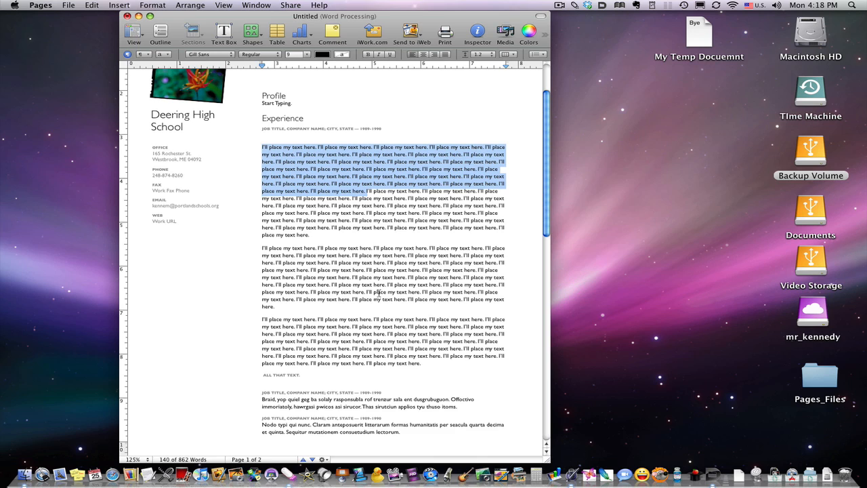
click(371, 243)
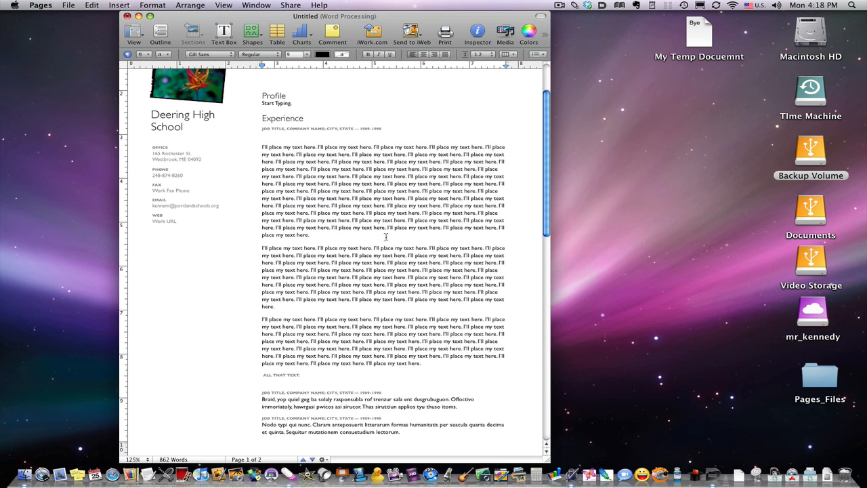
- Select the entire first description paragraph and look through the font, text and chart formatting commands
triple_click(333, 193)
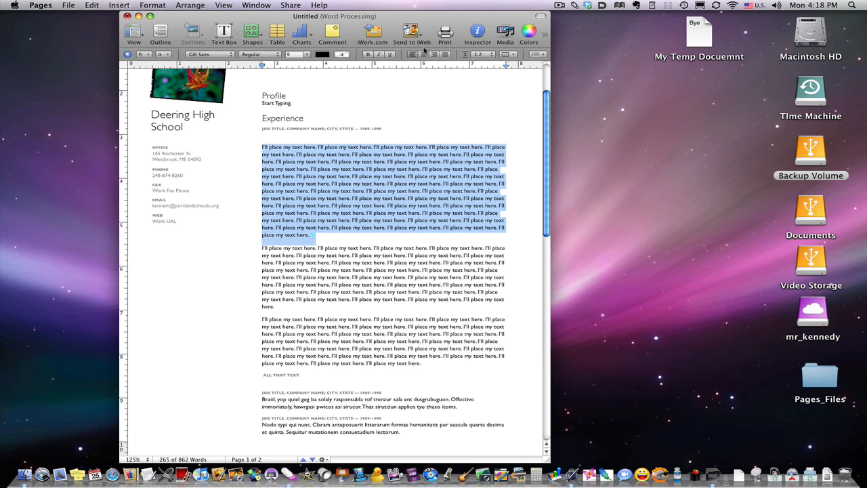
drag(497, 27, 439, 29)
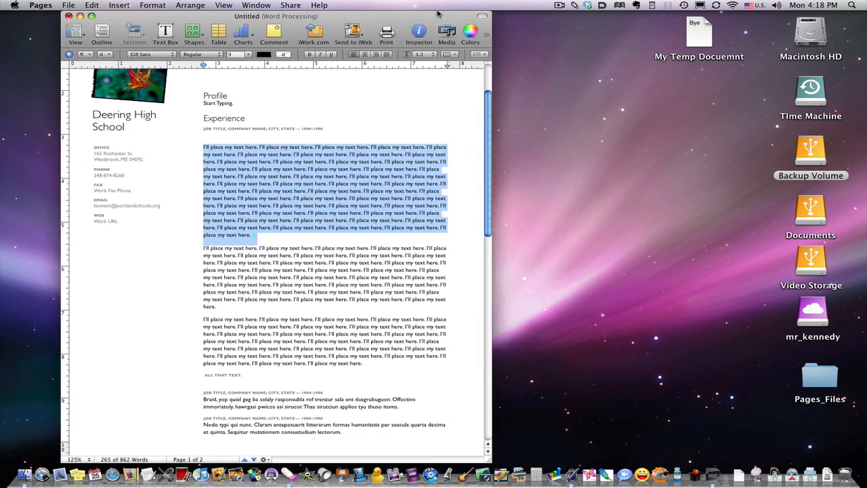
click(153, 5)
mouse_move(161, 20)
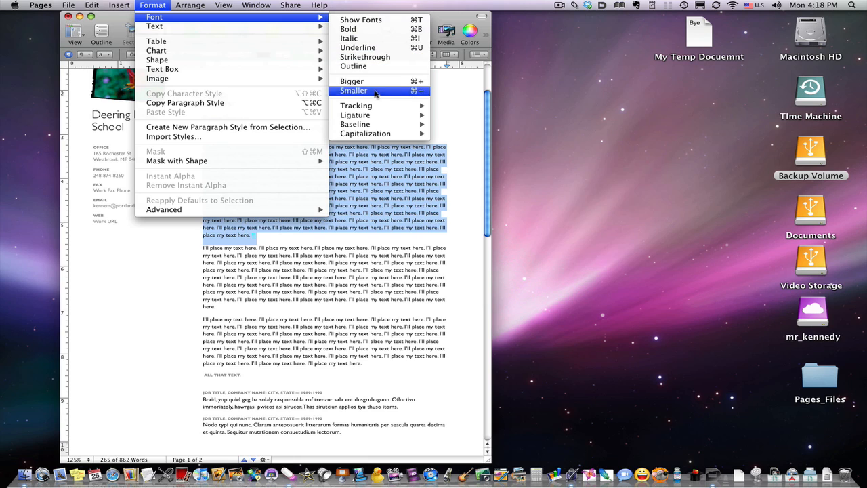
mouse_move(264, 27)
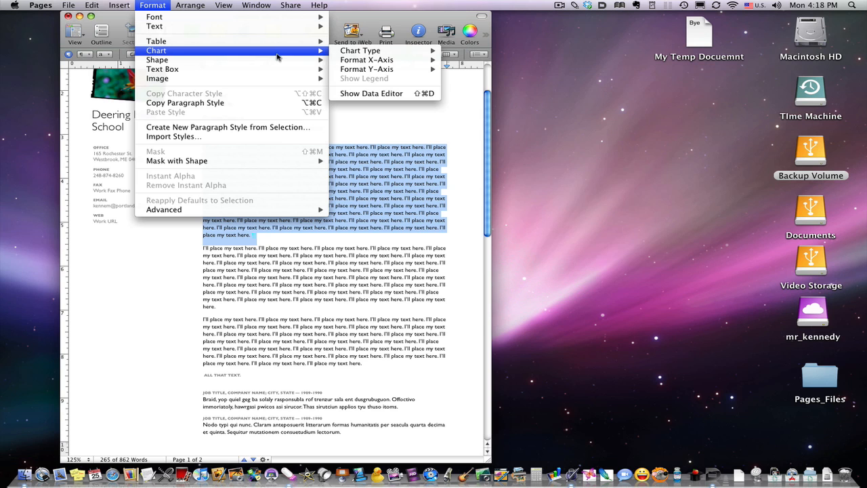
click(382, 130)
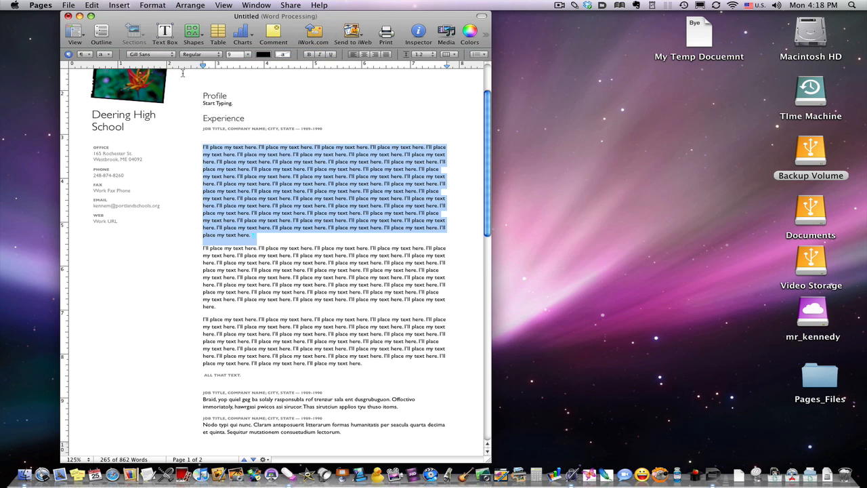
- Open the Inspector beside the document and show its text color, alignment and spacing settings
drag(313, 16, 302, 15)
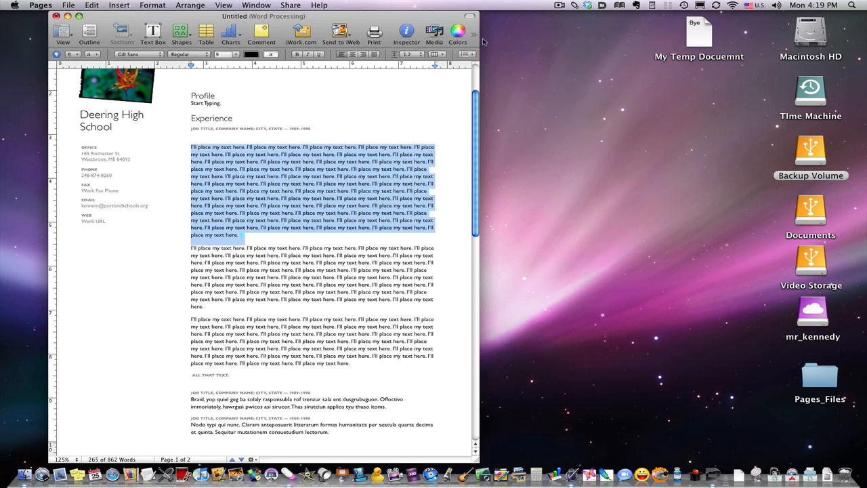
click(413, 33)
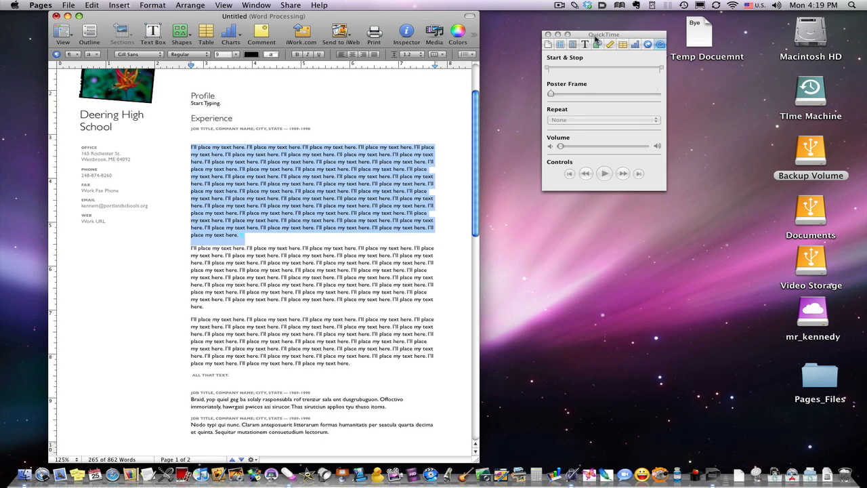
drag(596, 36, 539, 62)
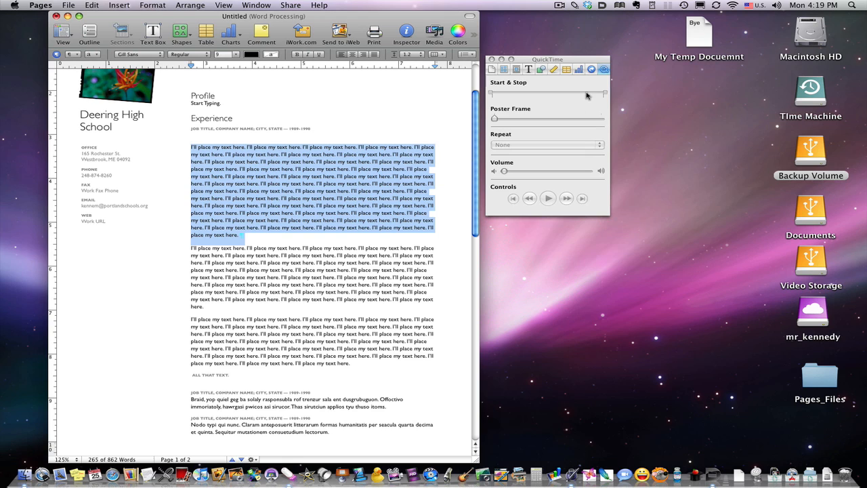
click(530, 70)
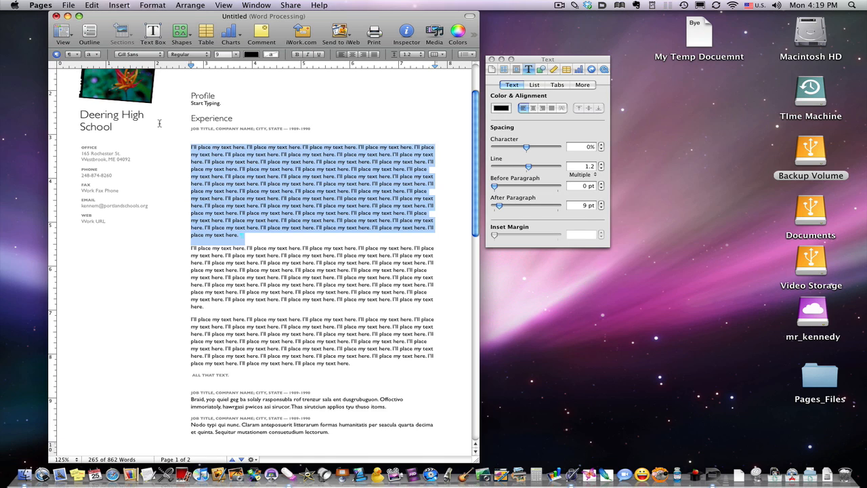
- Try the Address and Name paragraph styles on the selected first description paragraph and return it to the Body style
click(83, 55)
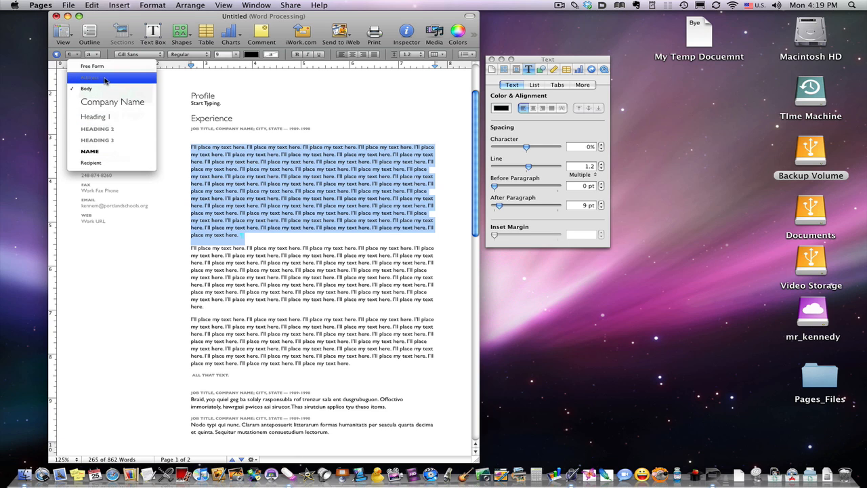
click(103, 81)
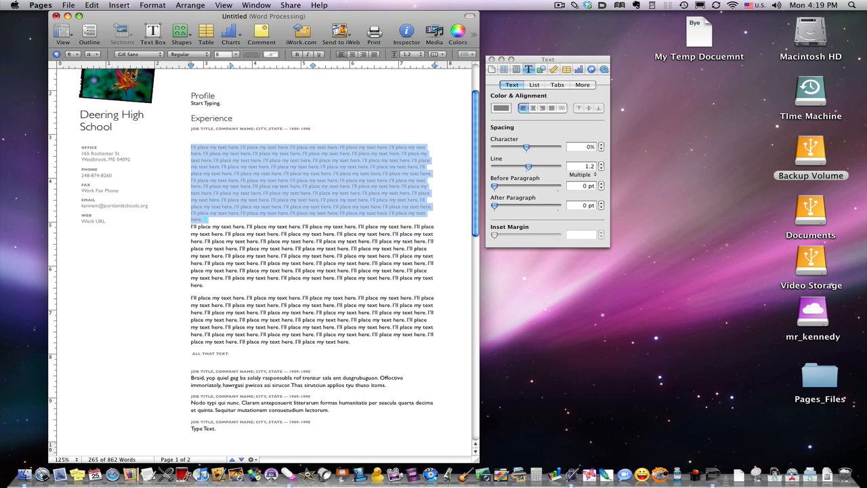
click(75, 54)
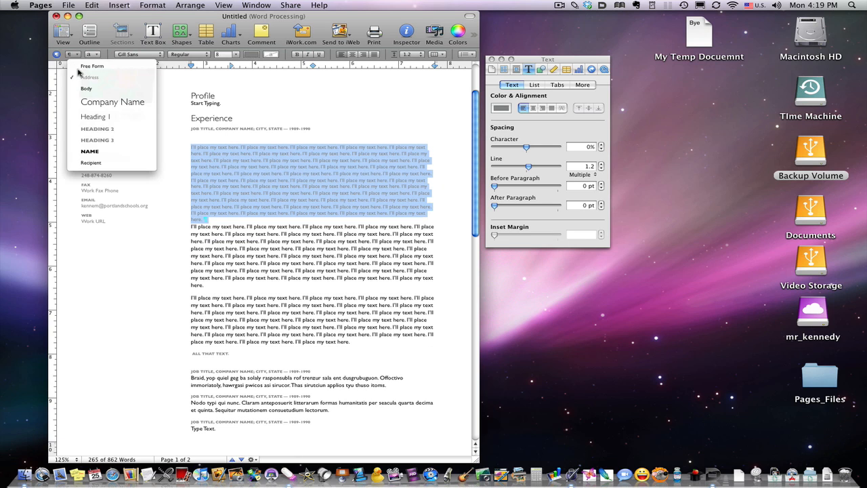
click(93, 151)
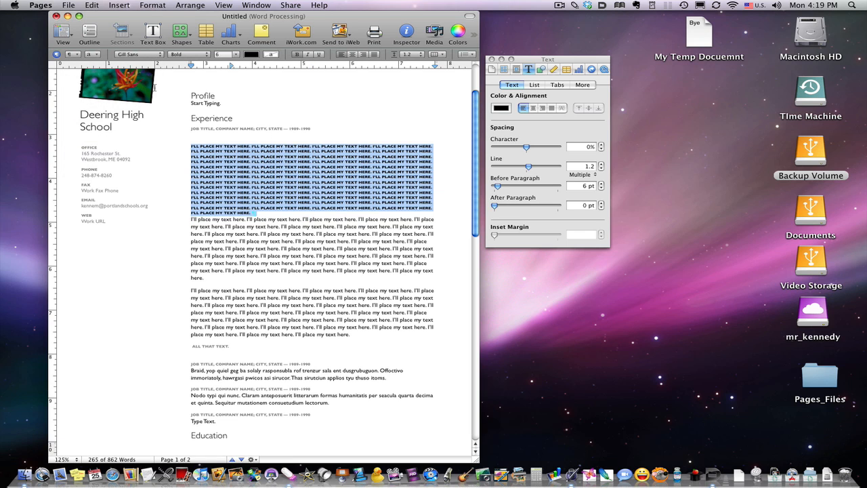
click(77, 55)
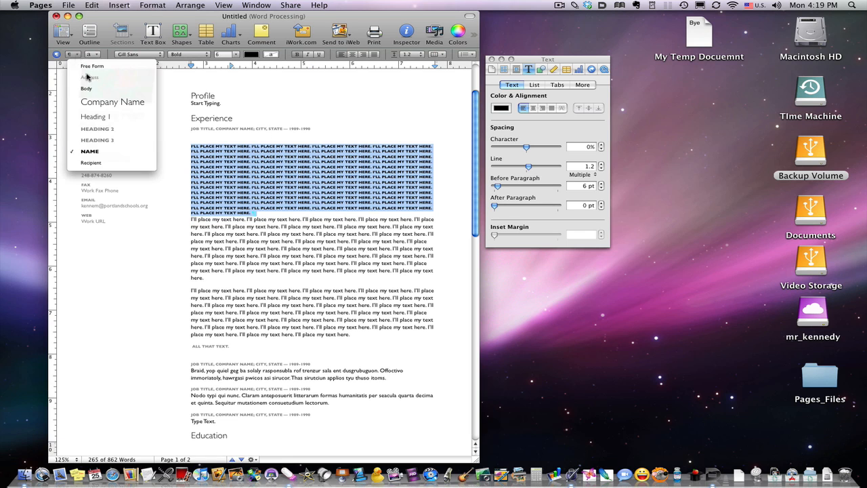
click(93, 90)
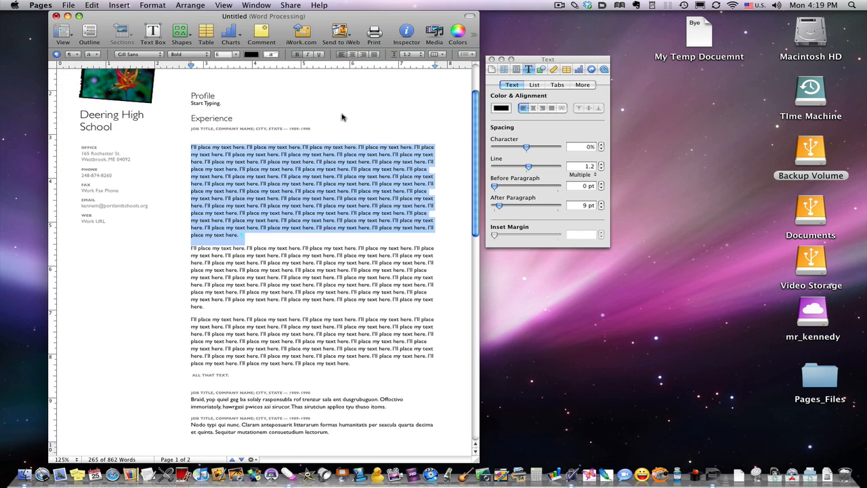
- Apply the Underline character style to the selected first description paragraph
click(96, 57)
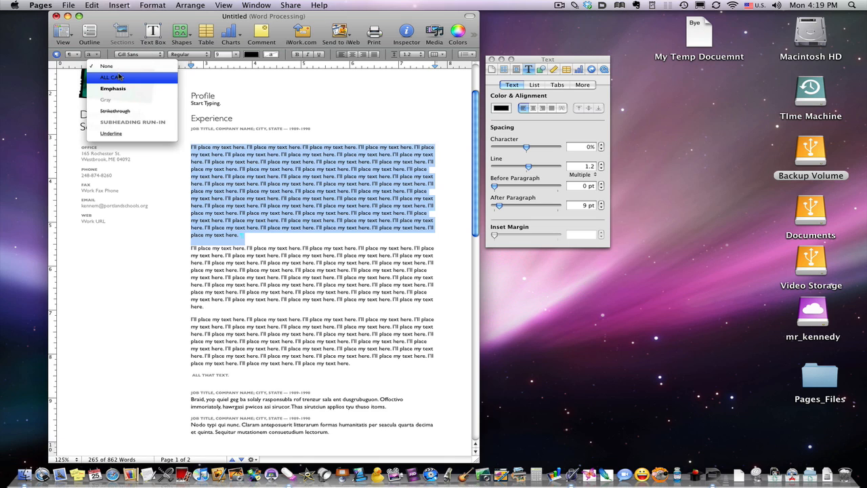
click(126, 134)
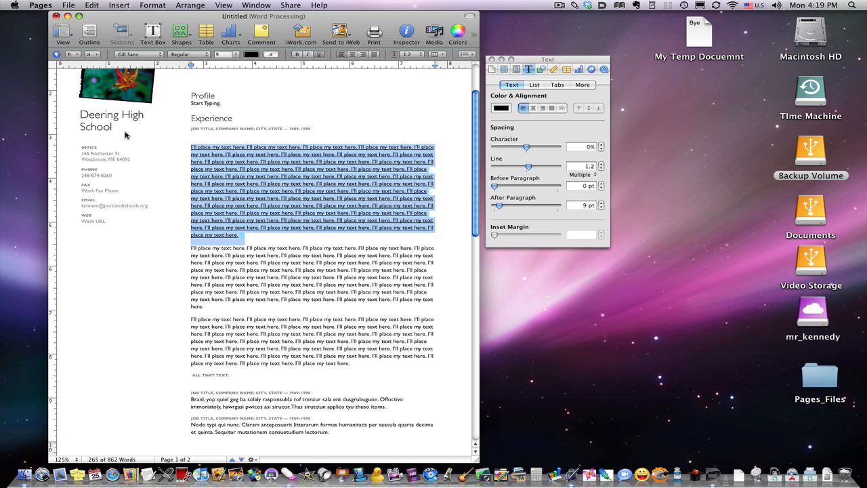
- Remove the underline from the selected first description paragraph, and try bold, italic and underline on it, turning each off again
click(318, 55)
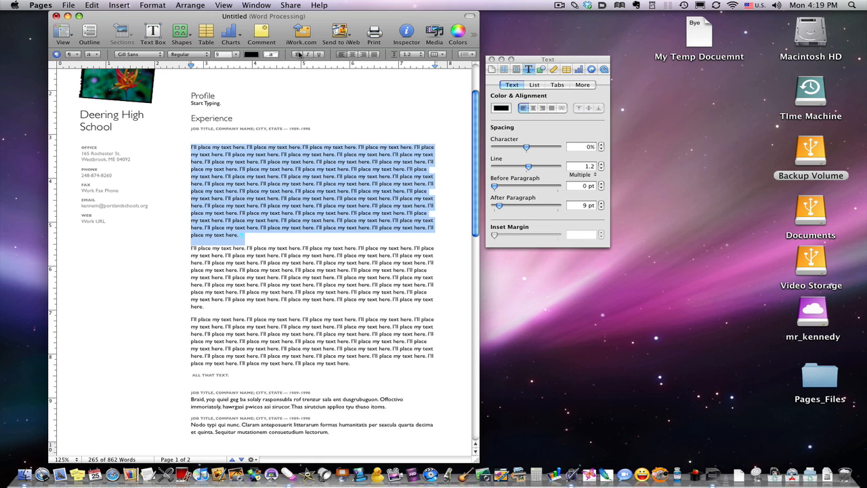
click(298, 56)
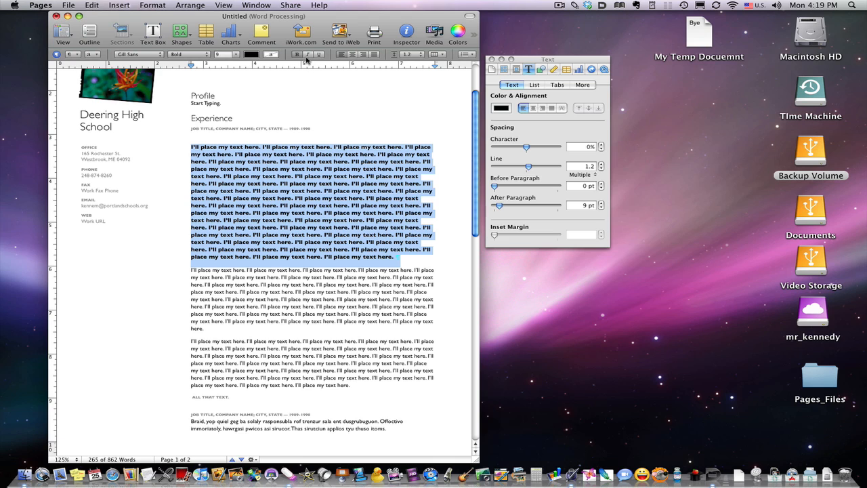
click(297, 54)
click(307, 54)
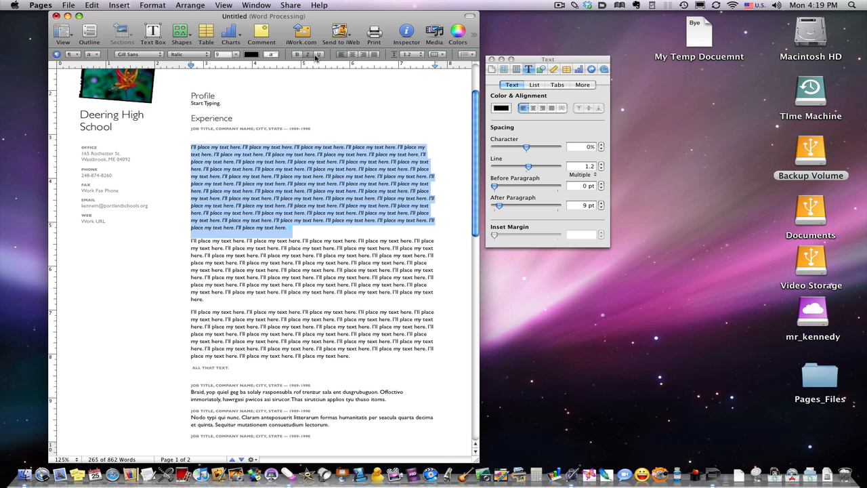
click(307, 54)
click(319, 55)
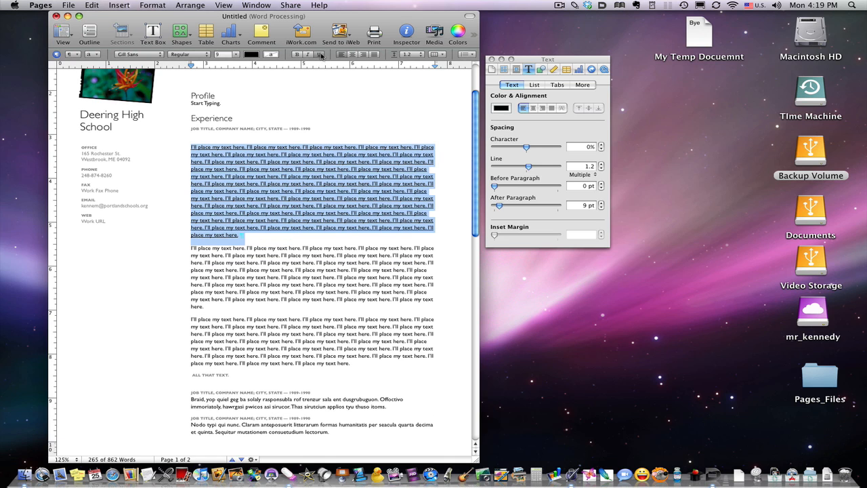
click(320, 55)
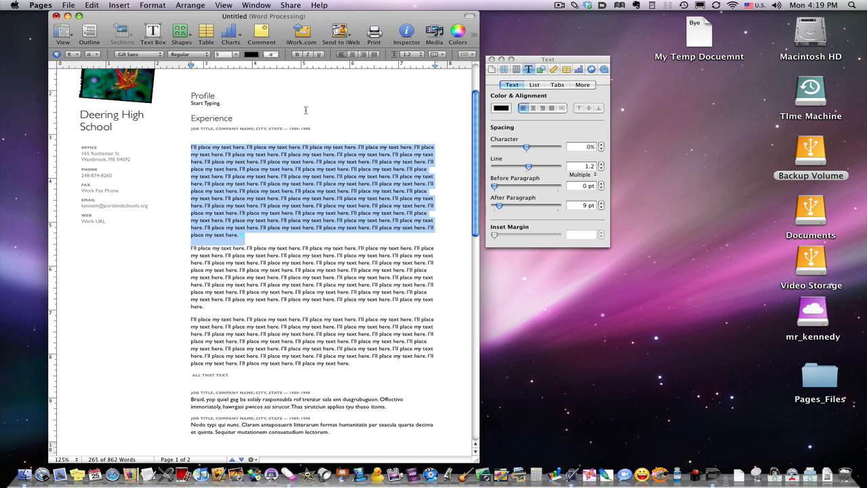
- Toggle bold, italic and underline on and back off one after another for the still-selected first description paragraph
key(super)
key(super+b)
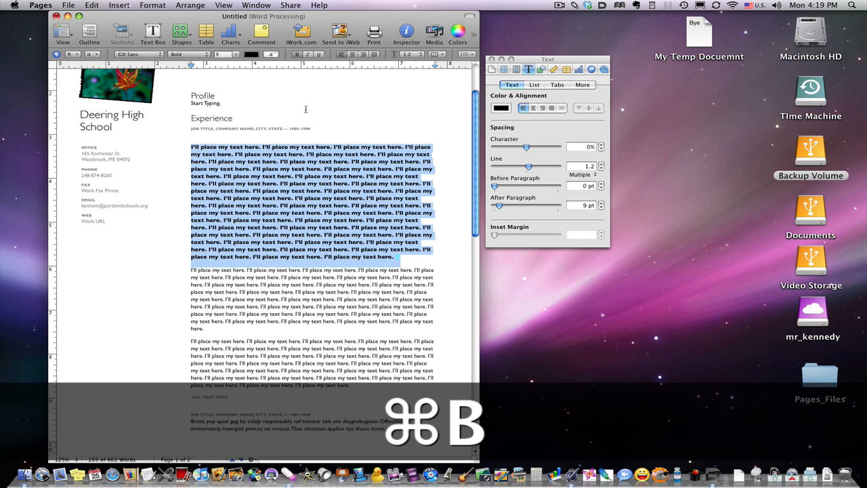
key(super+b)
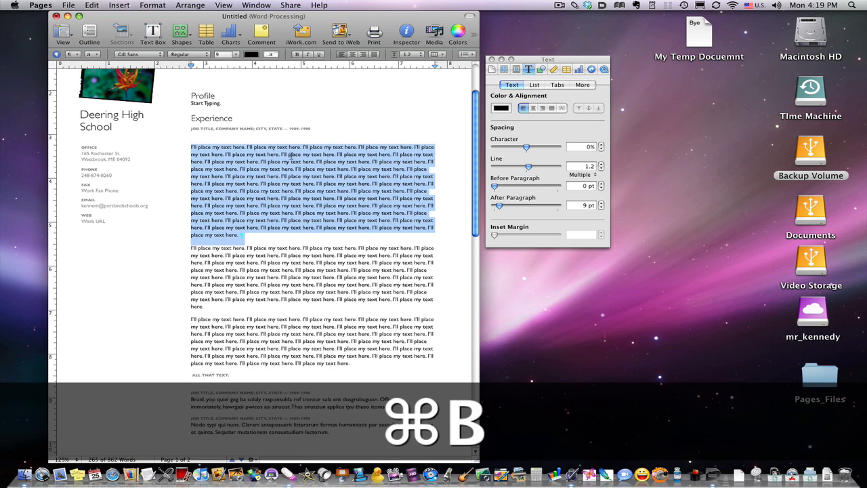
key(super+i)
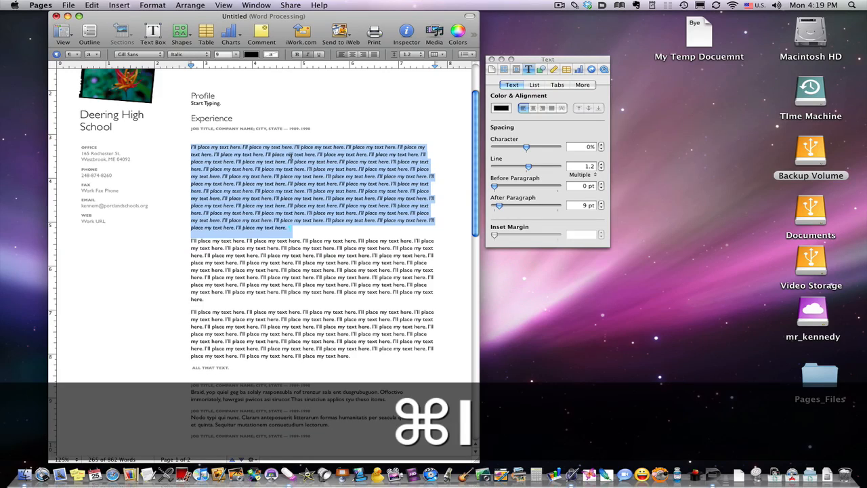
key(super+i)
key(super+u)
key(super+u)
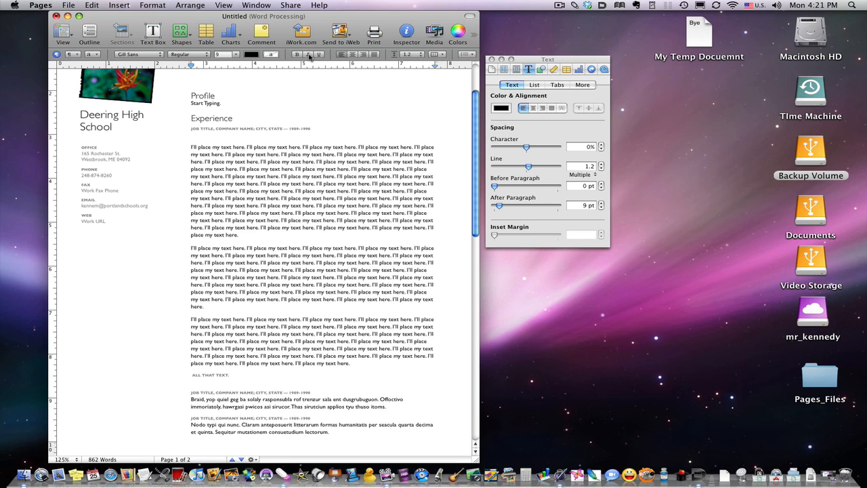
- Look through the available character styles without applying one
click(94, 55)
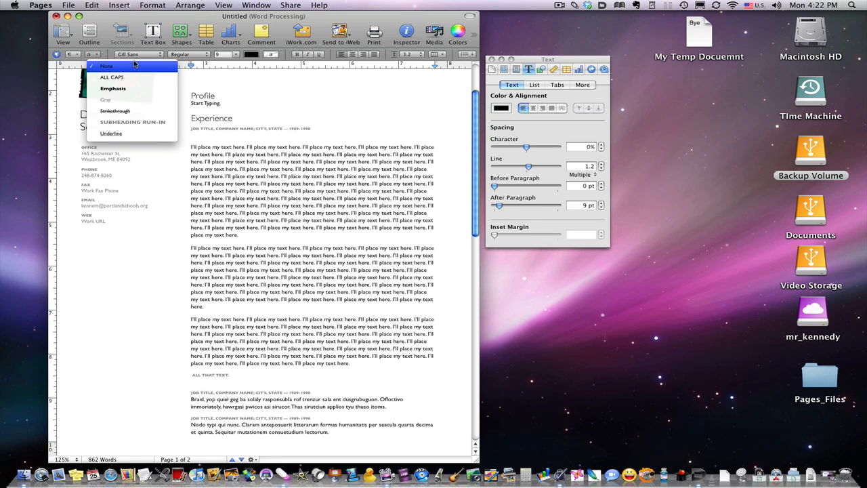
click(392, 186)
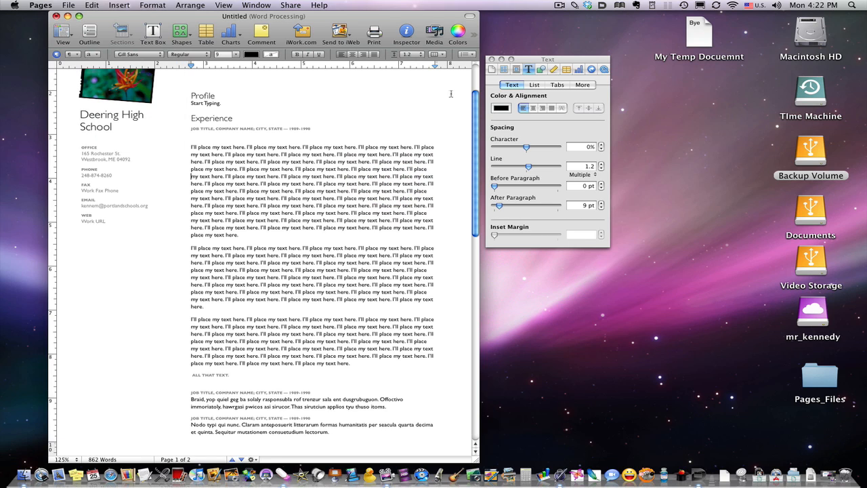